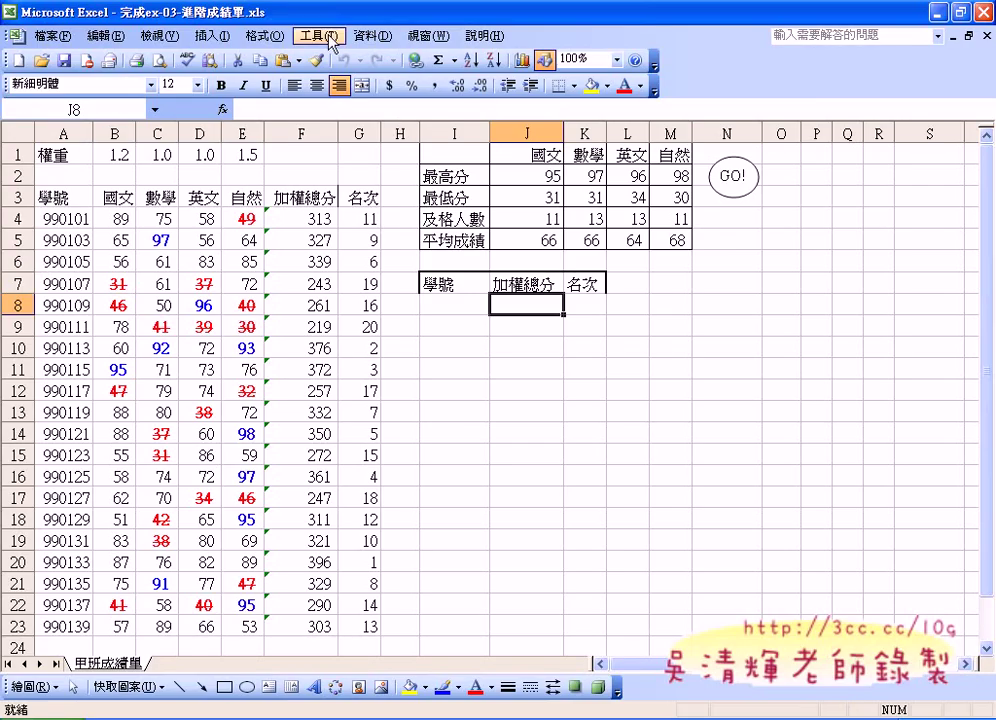
# Run Macro2 from the Macros list to fill the top-5 table
pyautogui.click(320, 36)
pyautogui.moveTo(401, 113)
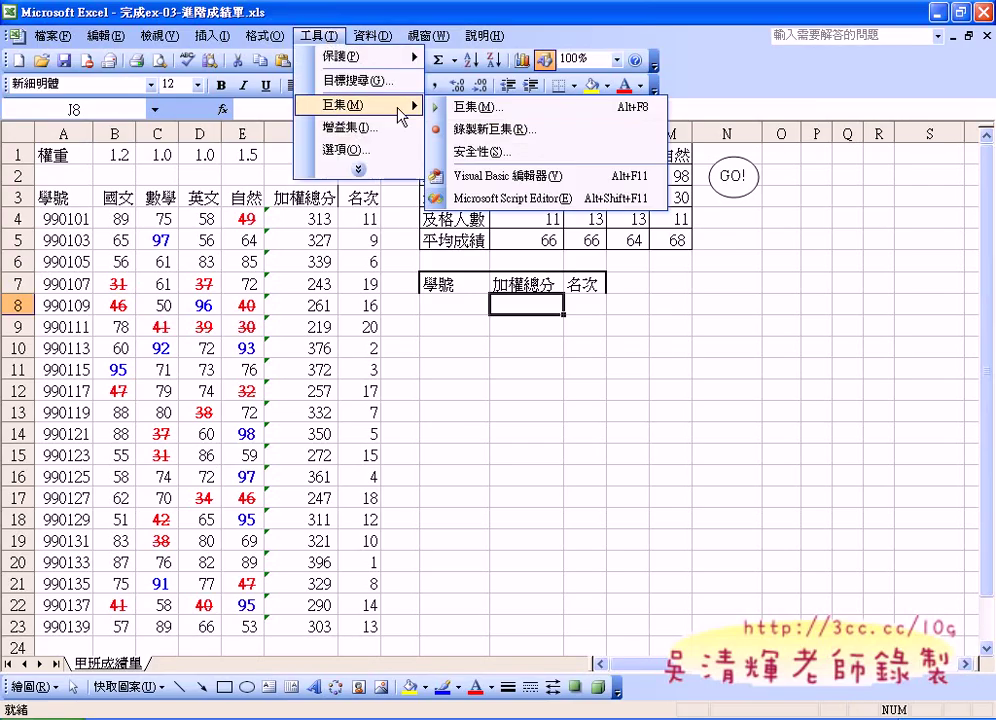
pyautogui.click(500, 106)
pyautogui.click(294, 457)
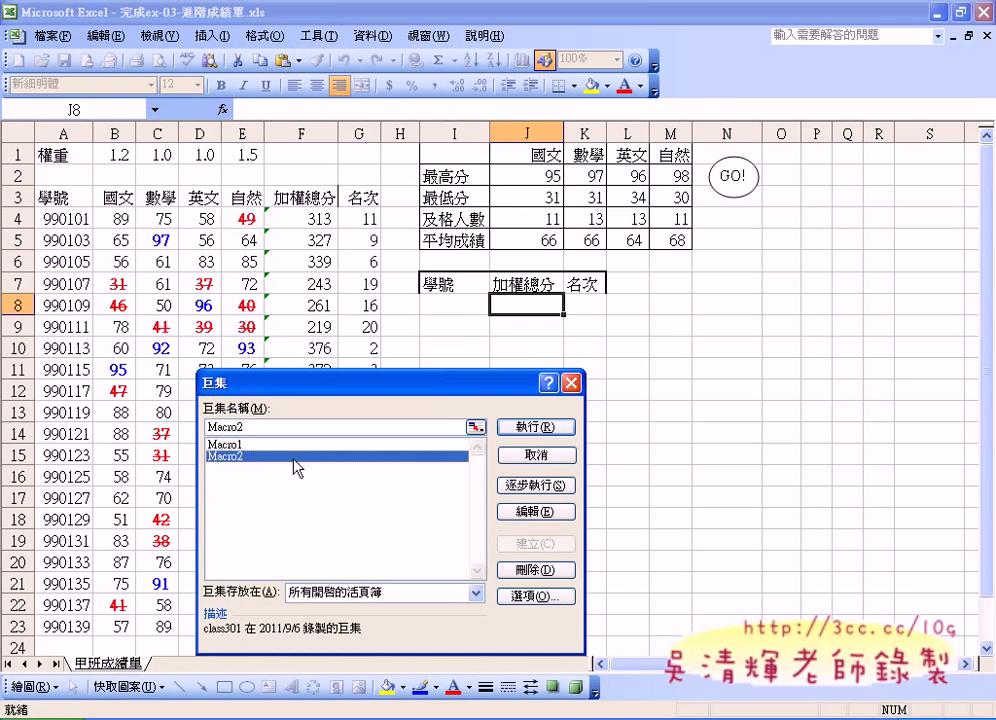
pyautogui.click(540, 427)
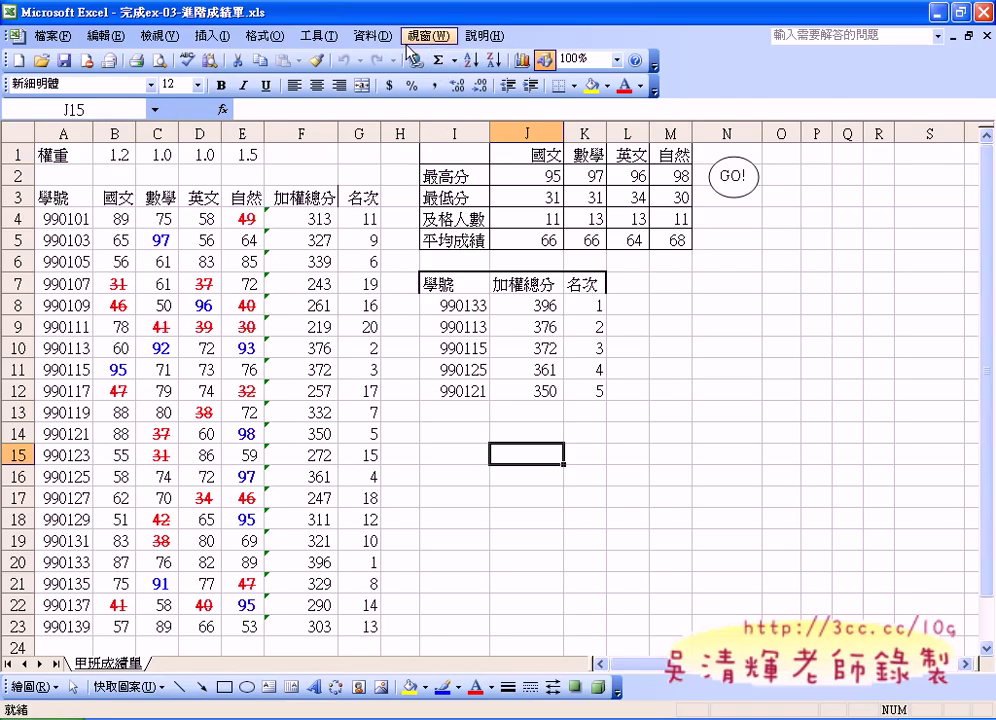
# Bring up the Tools > Macro menu again to reach the Visual Basic Editor
pyautogui.click(318, 36)
pyautogui.moveTo(361, 110)
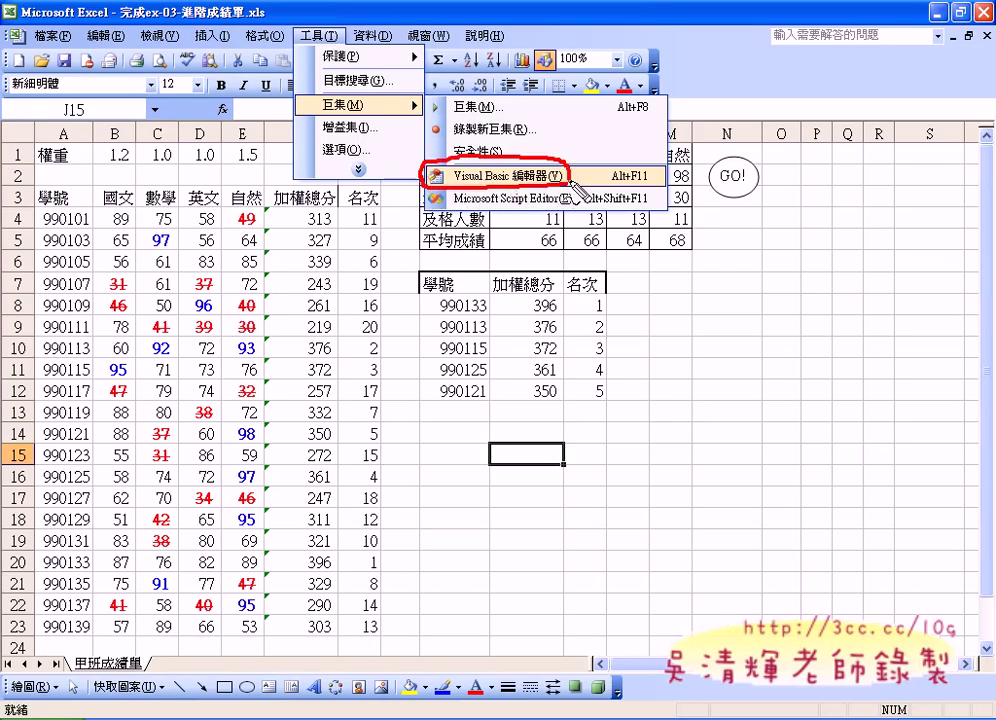
pyautogui.click(570, 184)
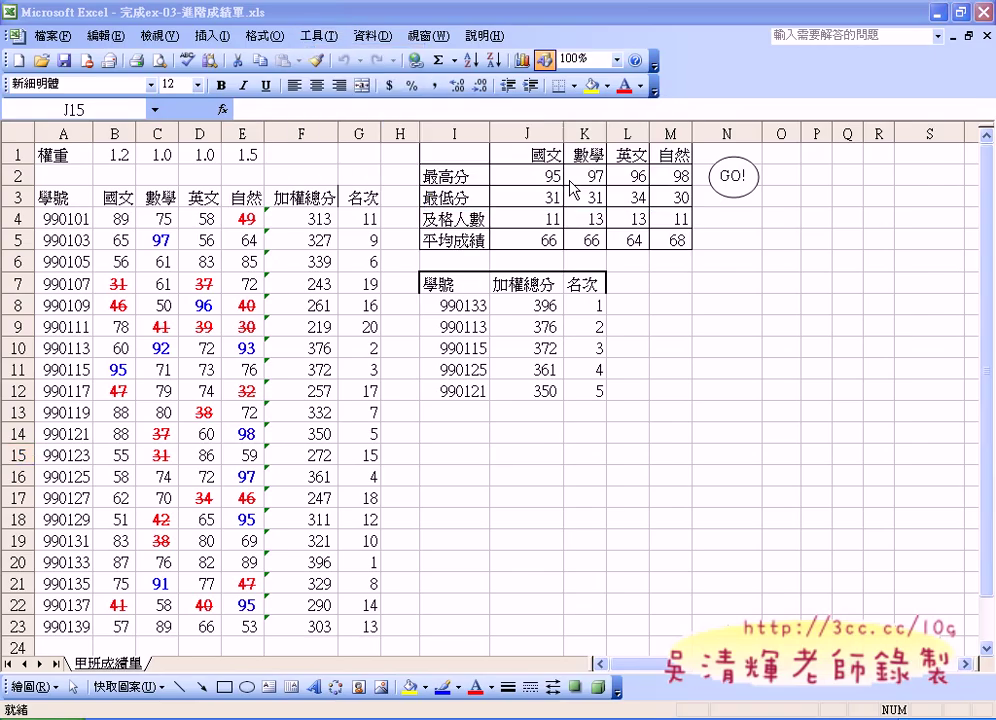
pyautogui.click(318, 35)
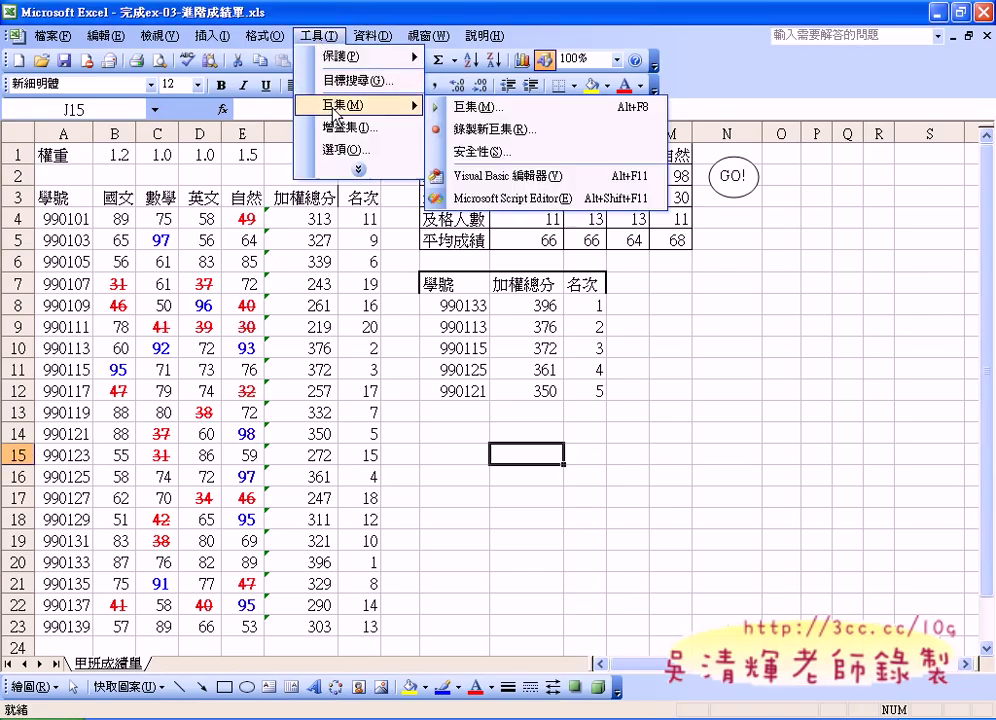
# Open the Visual Basic Editor, widen the Project pane, and view Module1's Macro1, then Module2's Macro2
pyautogui.click(476, 177)
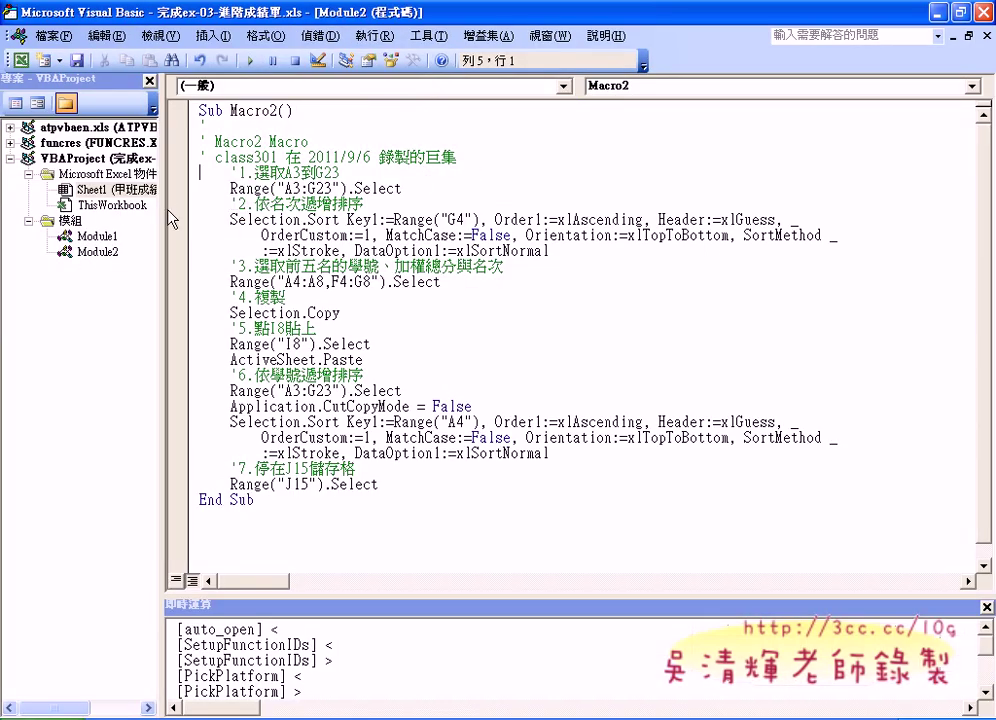
pyautogui.moveTo(168, 218); pyautogui.dragTo(193, 218)
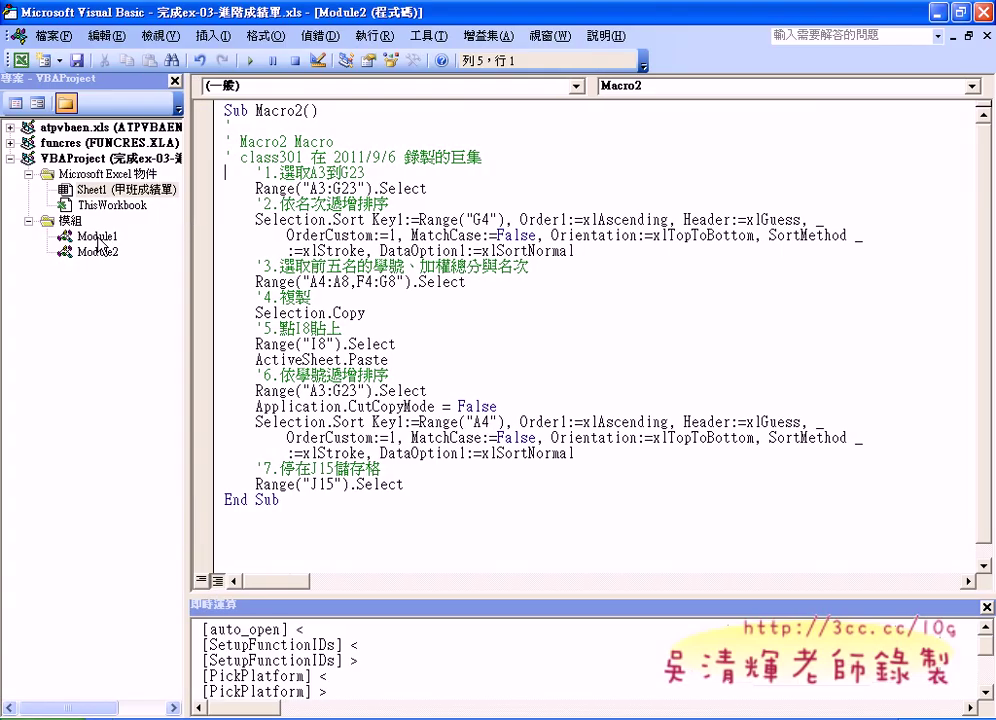
pyautogui.click(97, 250)
pyautogui.click(102, 237)
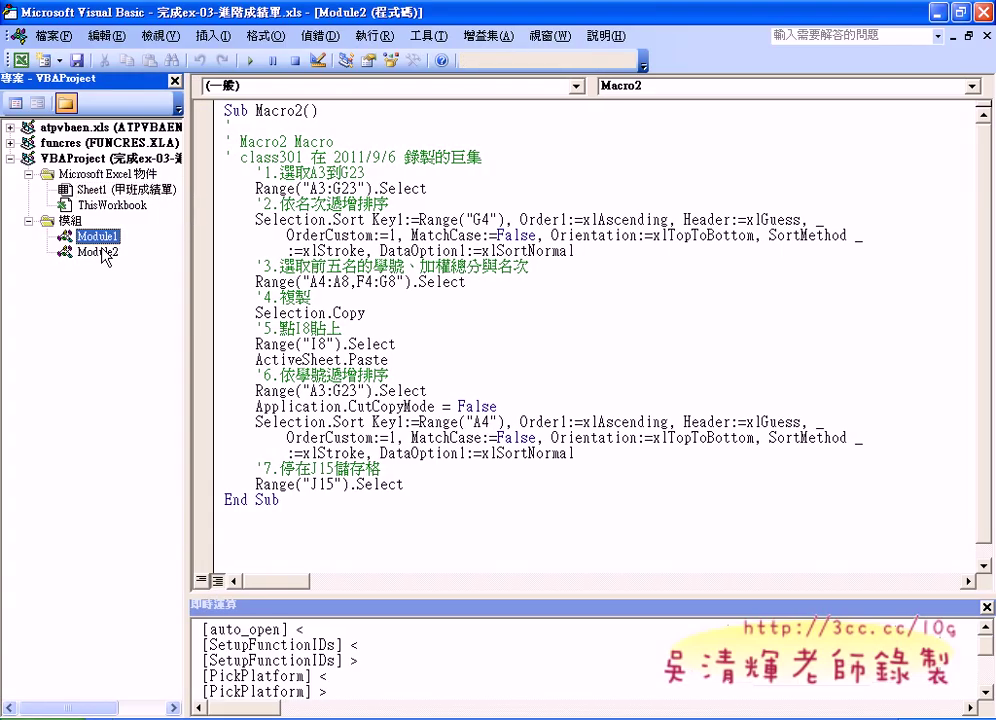
pyautogui.doubleClick(104, 237)
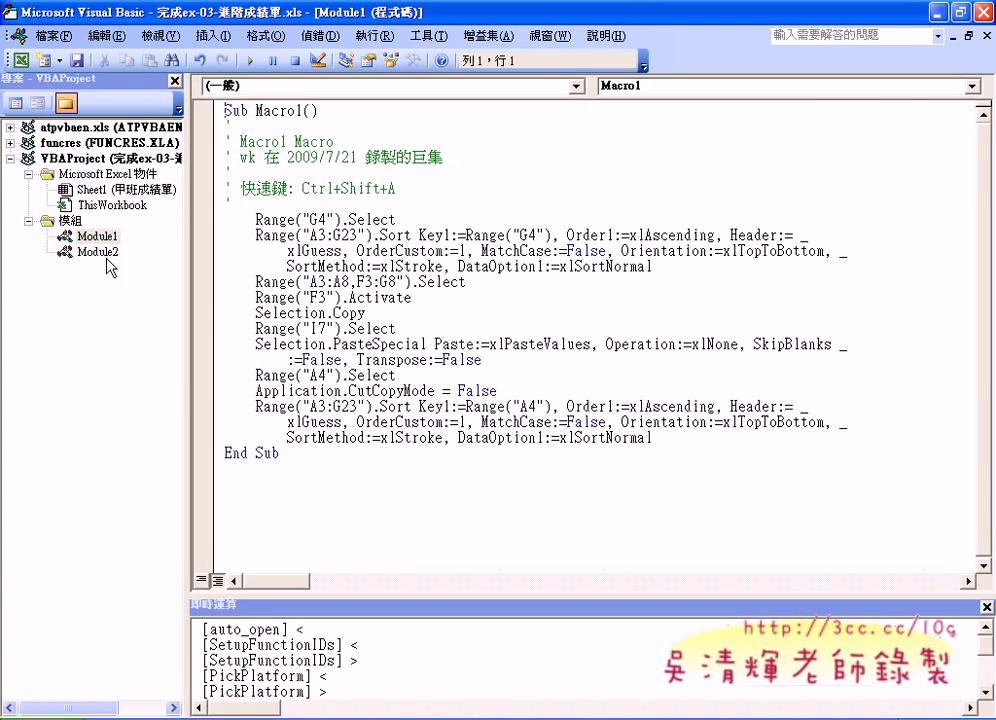
pyautogui.click(106, 255)
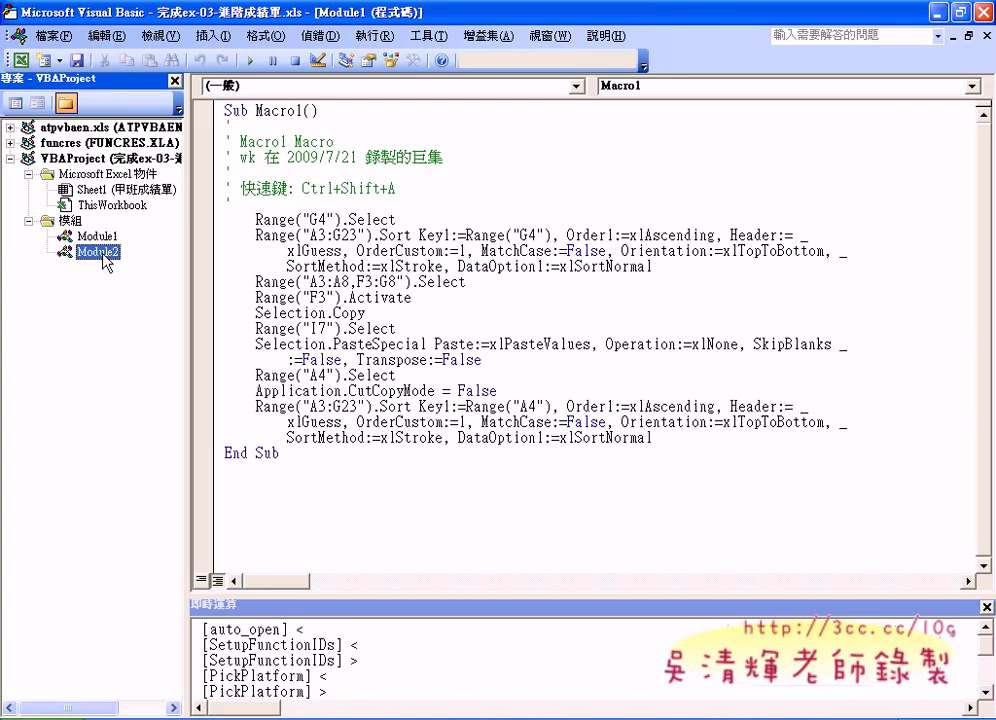
pyautogui.doubleClick(100, 252)
pyautogui.moveTo(250, 111); pyautogui.dragTo(321, 112)
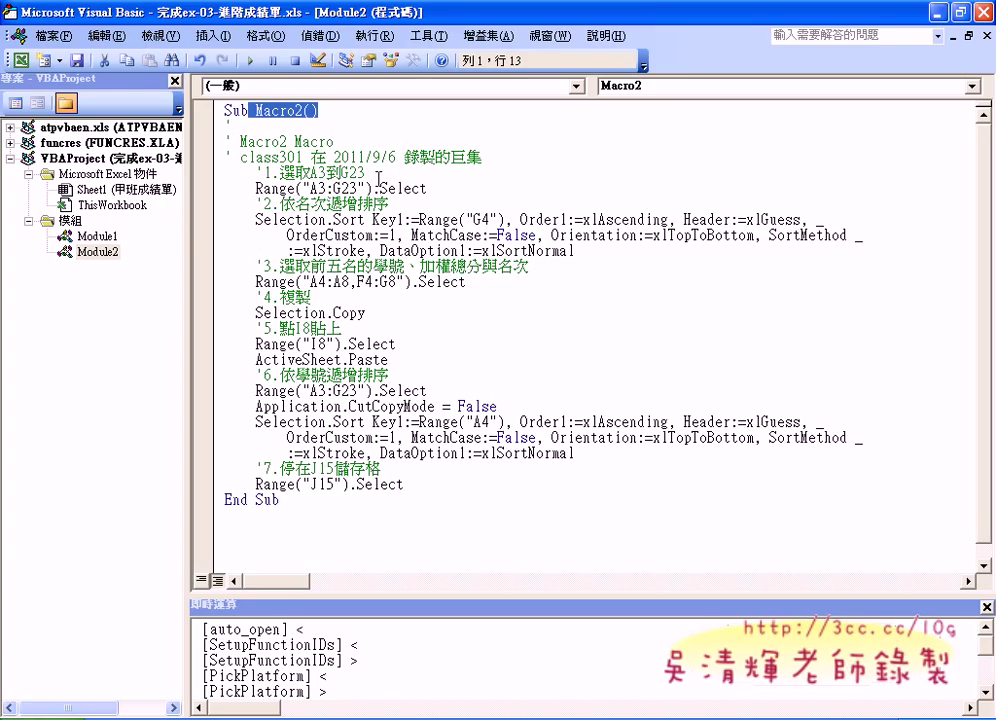
pyautogui.moveTo(378, 176); pyautogui.dragTo(249, 173)
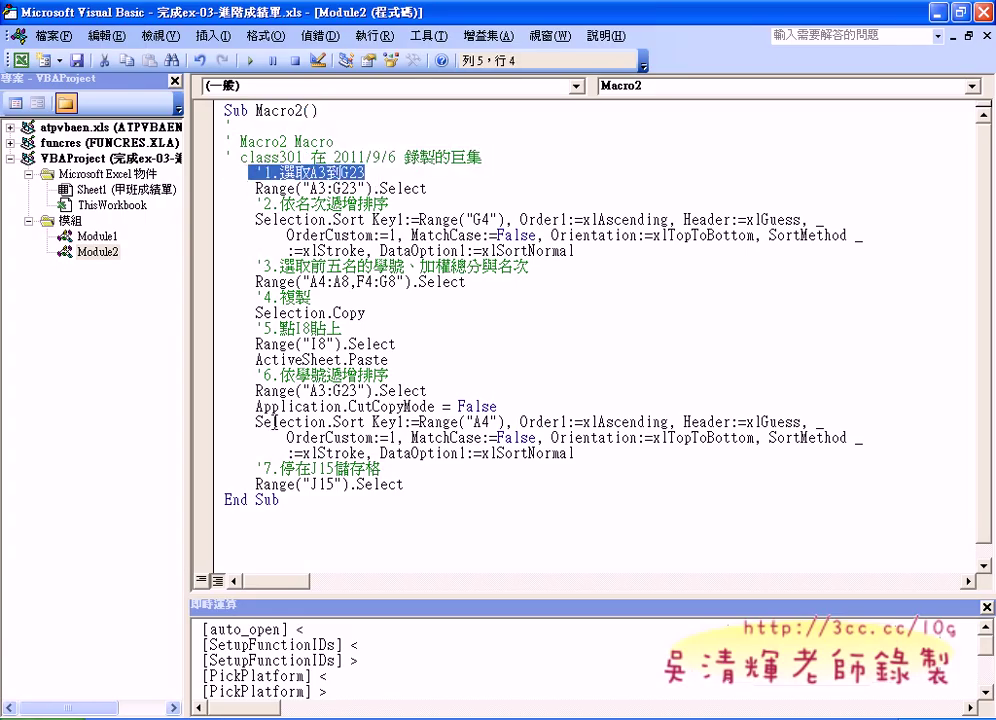
pyautogui.moveTo(381, 468); pyautogui.dragTo(224, 468)
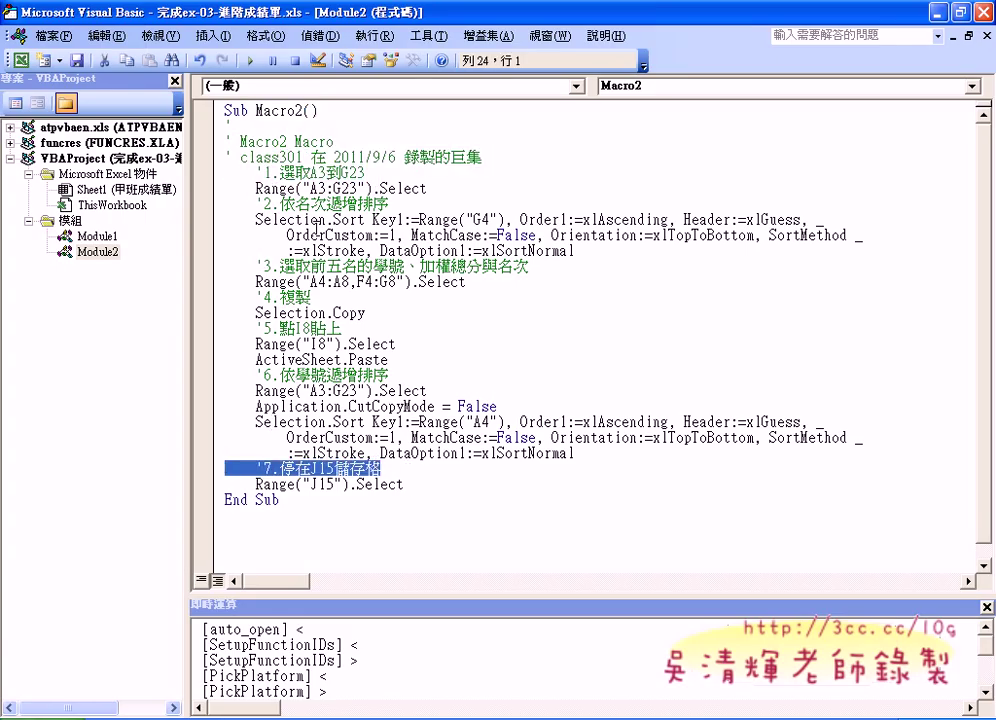
pyautogui.moveTo(366, 173); pyautogui.dragTo(234, 176)
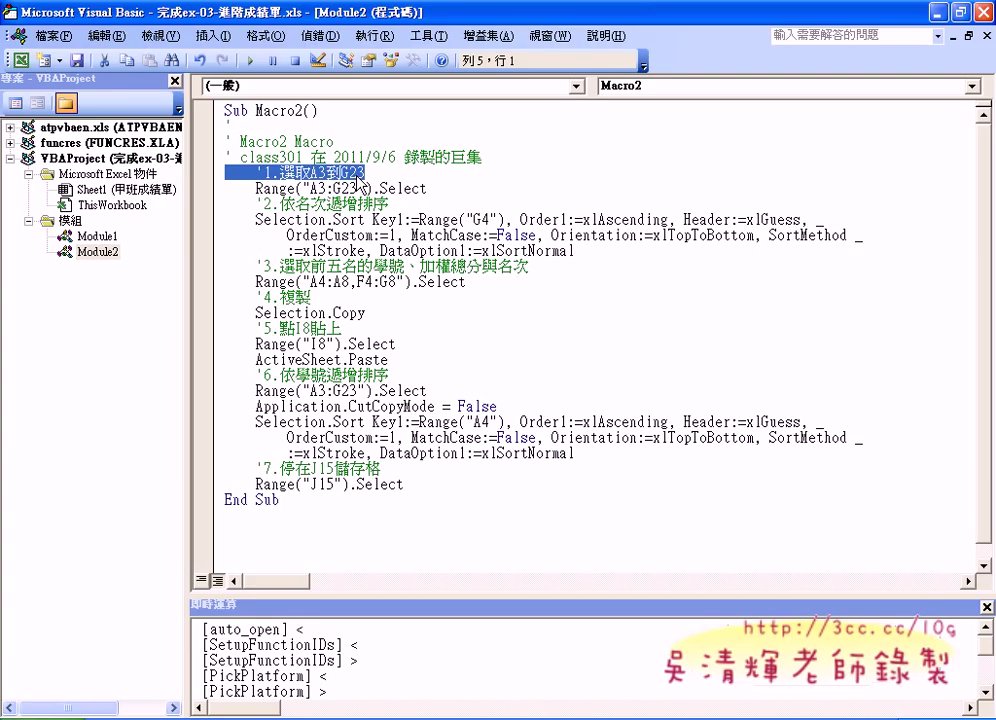
pyautogui.doubleClick(275, 188)
pyautogui.moveTo(293, 188); pyautogui.dragTo(432, 189)
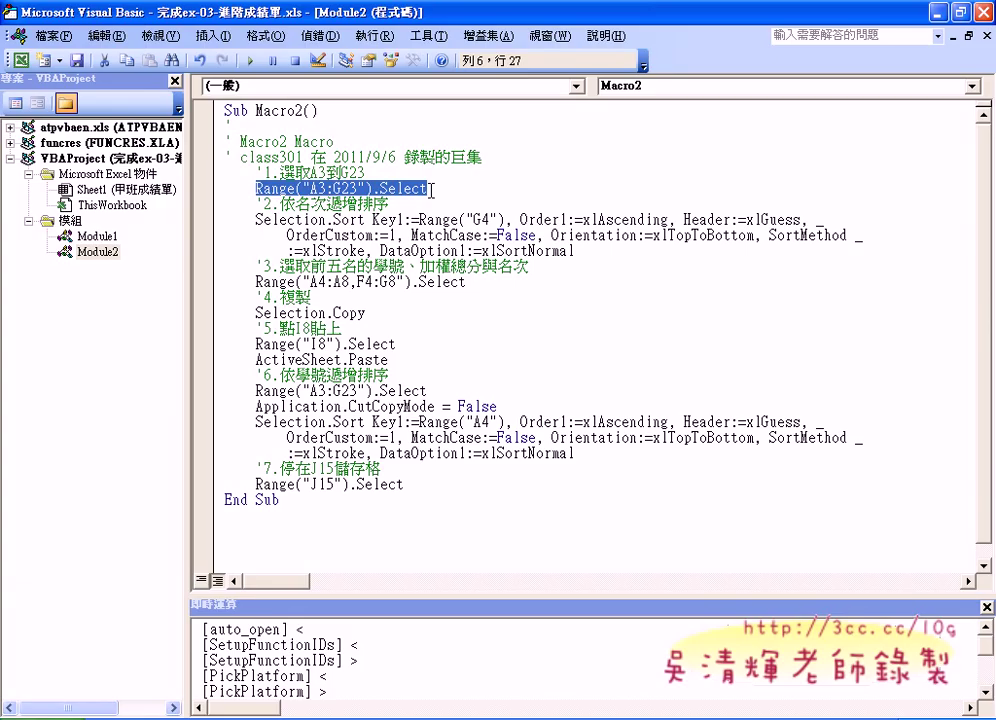
pyautogui.click(281, 188)
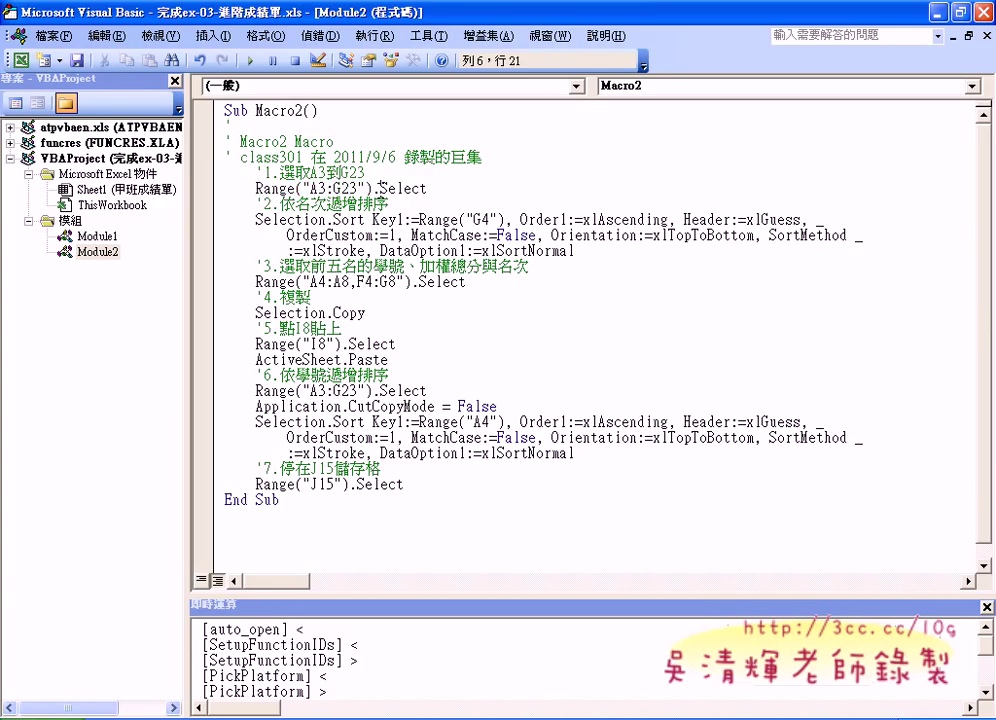
pyautogui.moveTo(303, 188); pyautogui.dragTo(345, 188)
pyautogui.moveTo(255, 219); pyautogui.dragTo(366, 219)
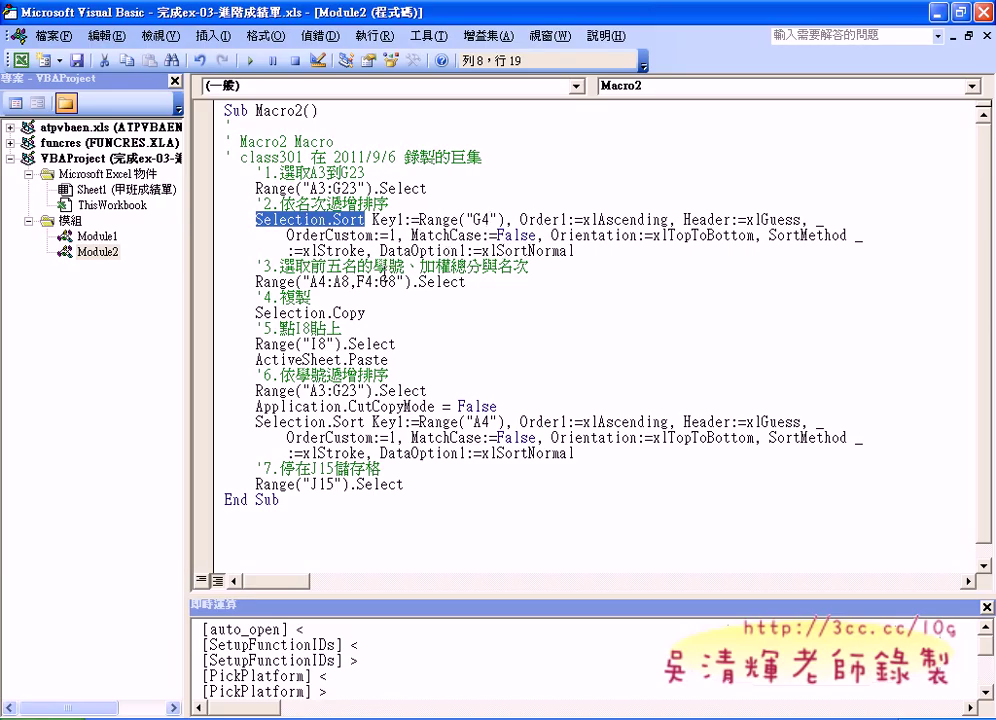
# Highlight Macro2's A3:G23 and A4:A8,F4:G8 range references and its Selection.Copy line
pyautogui.click(283, 266)
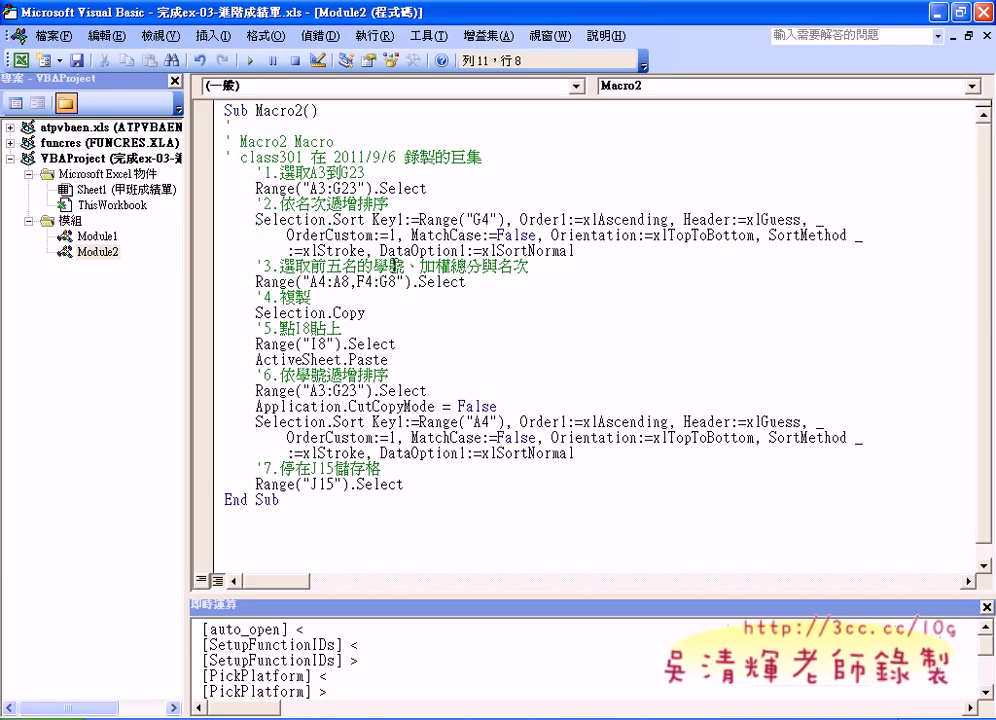
pyautogui.moveTo(326, 266); pyautogui.dragTo(528, 266)
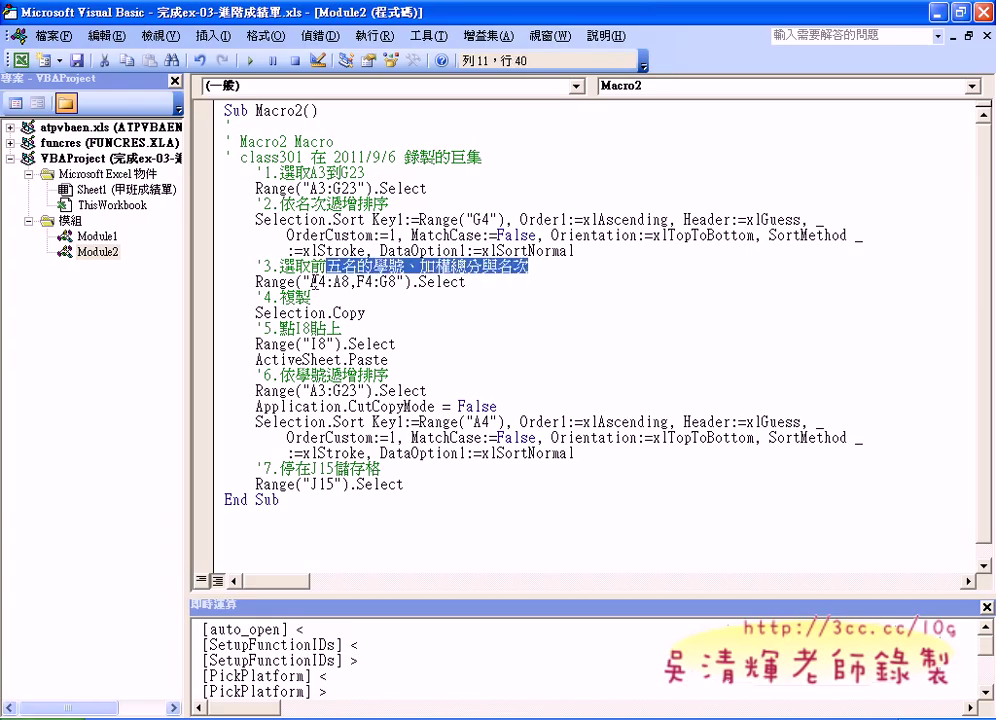
pyautogui.moveTo(309, 188); pyautogui.dragTo(340, 188)
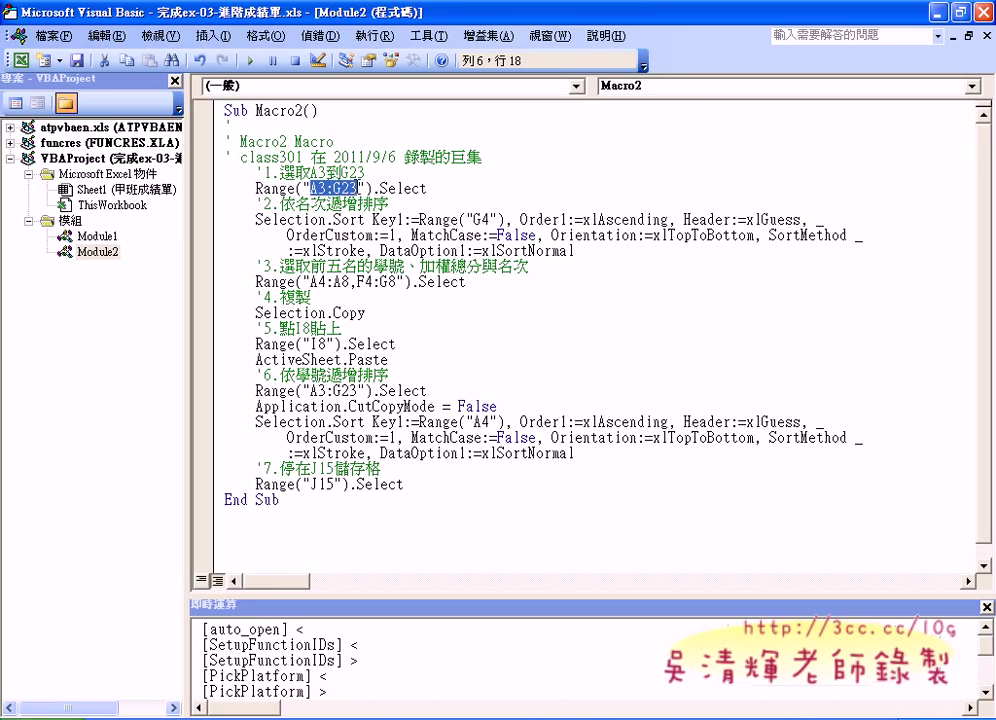
pyautogui.moveTo(309, 281)
pyautogui.mouseDown()
pyautogui.moveTo(396, 282)
pyautogui.moveTo(309, 281)
pyautogui.mouseUp()
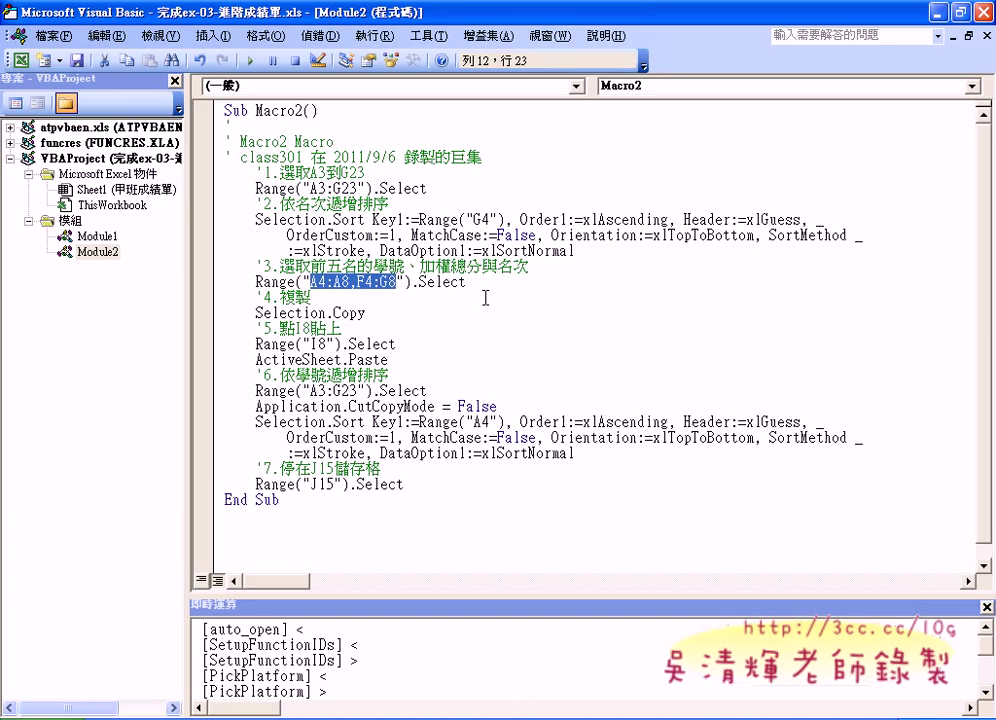
pyautogui.moveTo(364, 317); pyautogui.dragTo(253, 314)
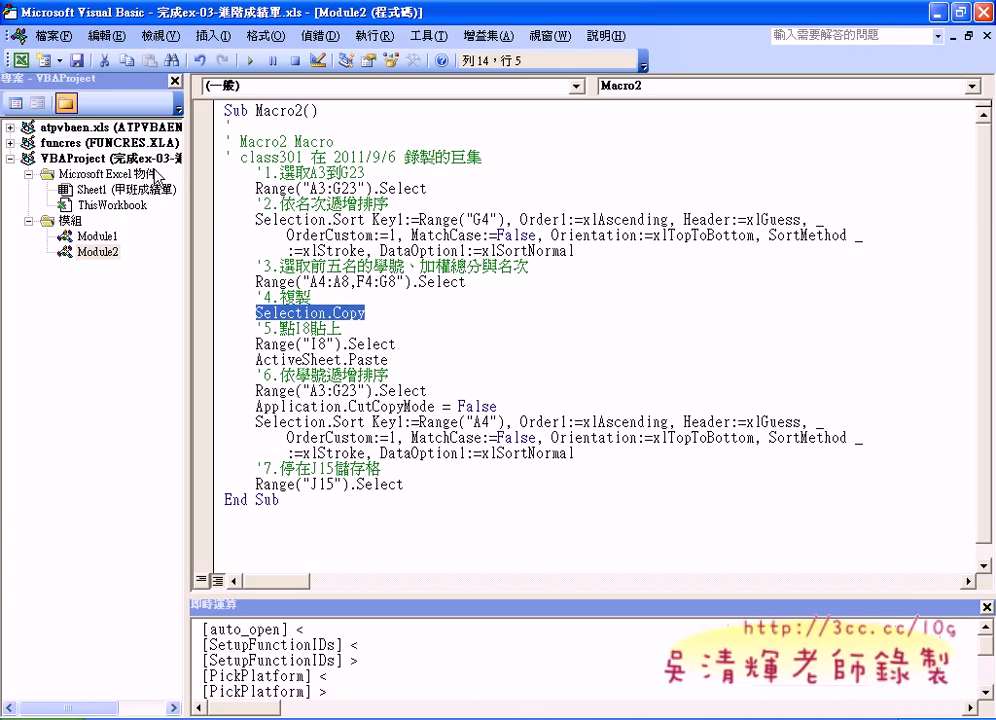
# Close the editor and clear the top-five table cells I8:K12
pyautogui.click(985, 14)
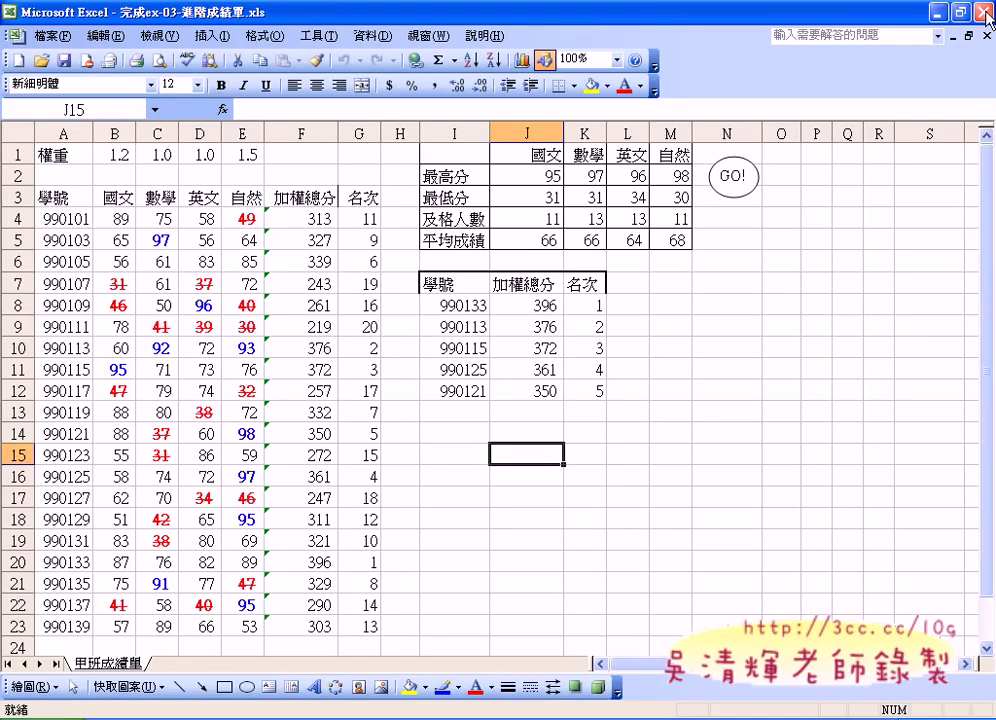
pyautogui.moveTo(450, 305); pyautogui.dragTo(576, 386)
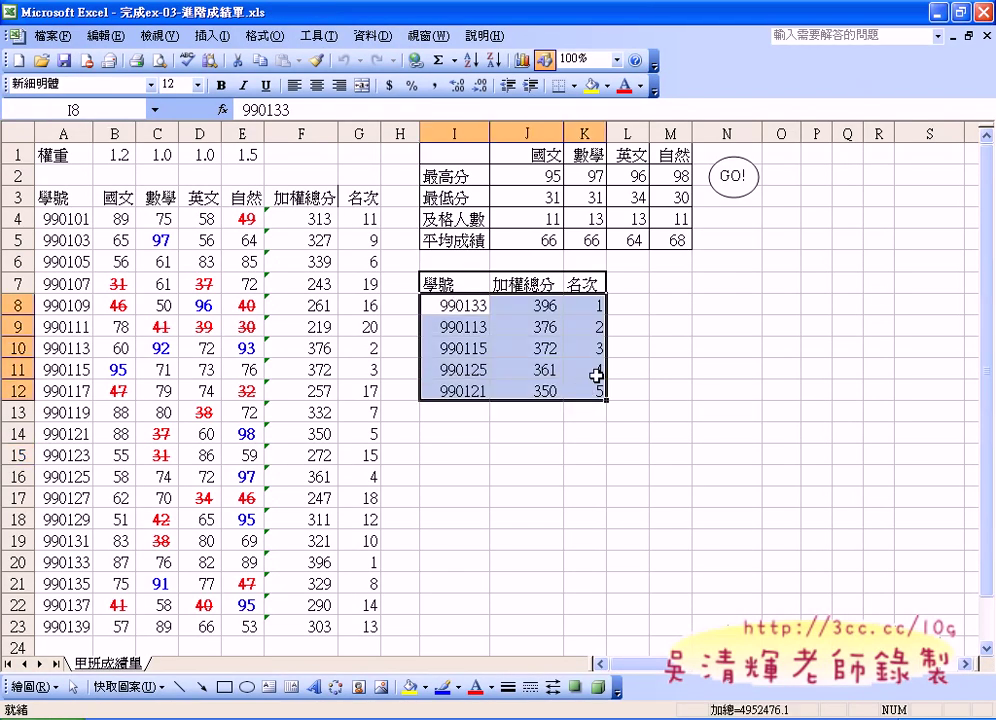
pyautogui.press('Delete')
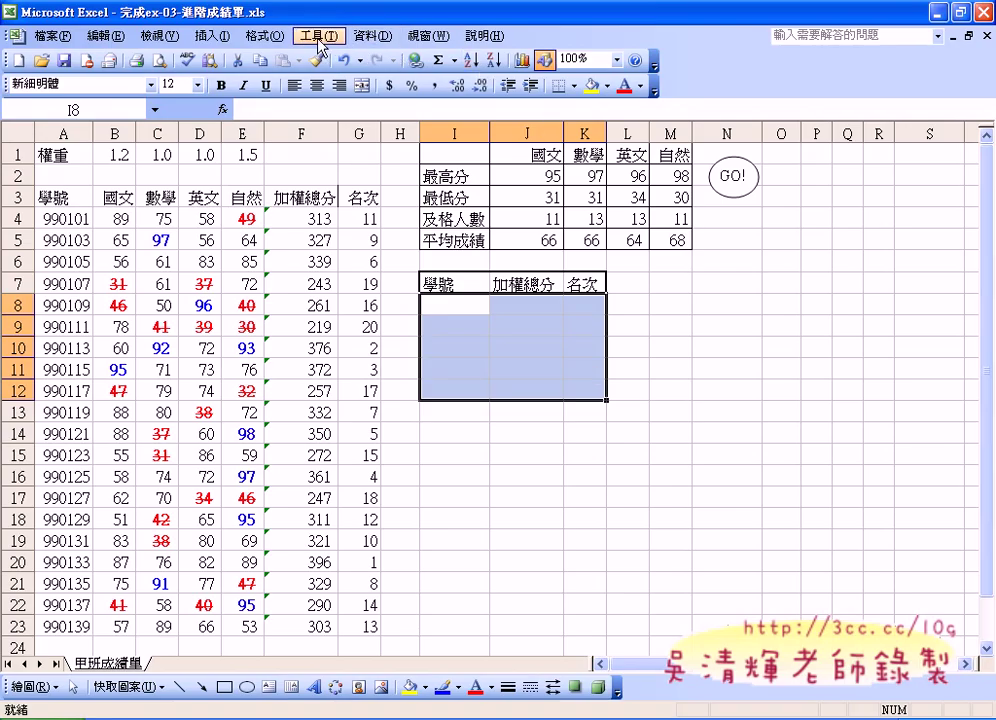
# Run Macro2 to refill the top-five table, 990133 (396) through 990121 (350)
pyautogui.click(320, 36)
pyautogui.moveTo(349, 104)
pyautogui.click(471, 106)
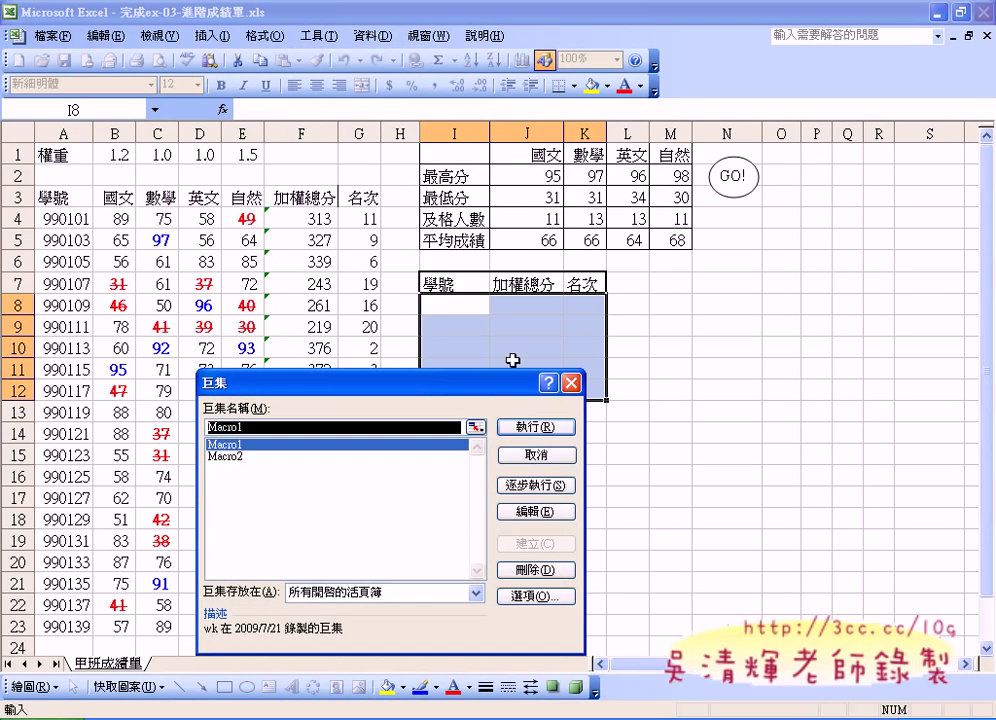
pyautogui.click(350, 456)
pyautogui.click(505, 428)
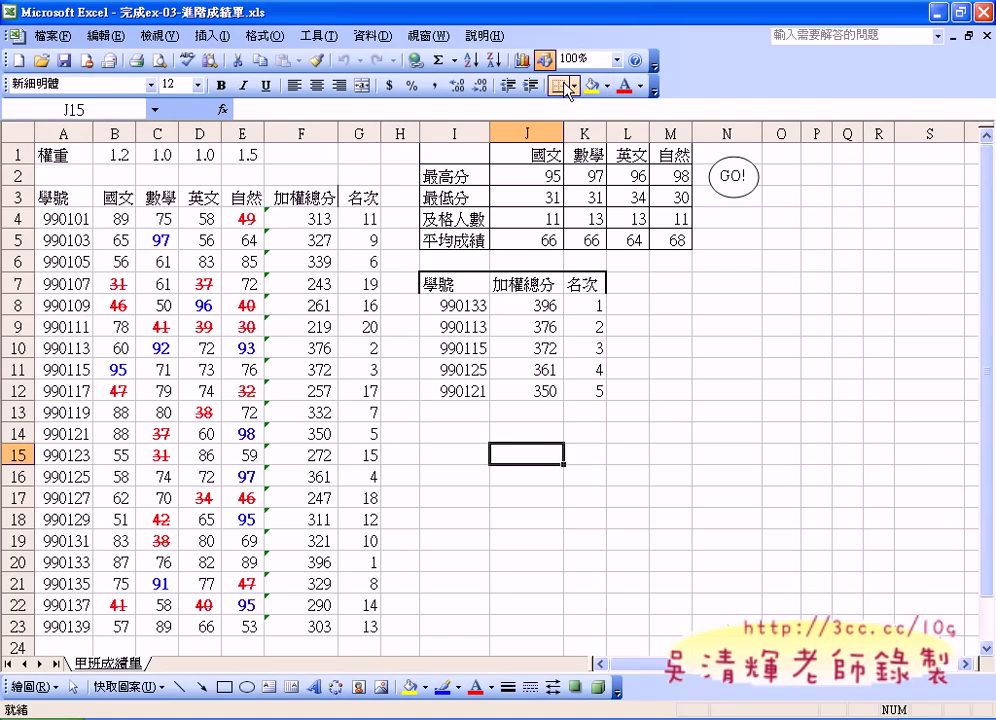
# Make the Drawing toolbar visible via the toolbar list
pyautogui.click(545, 61)
pyautogui.click(545, 61)
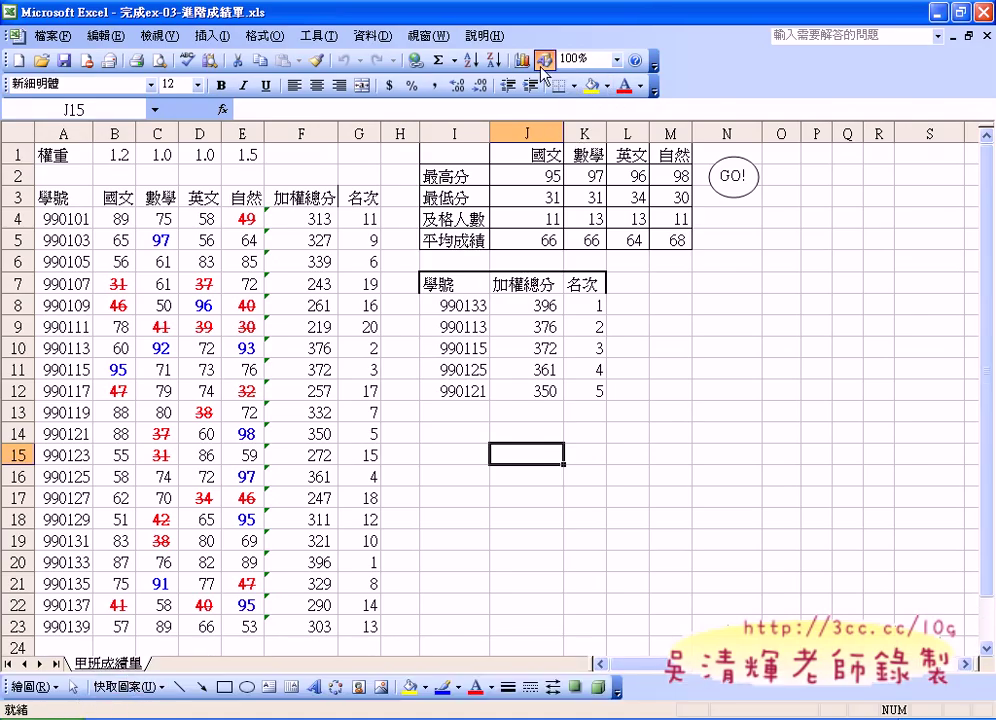
pyautogui.click(546, 62)
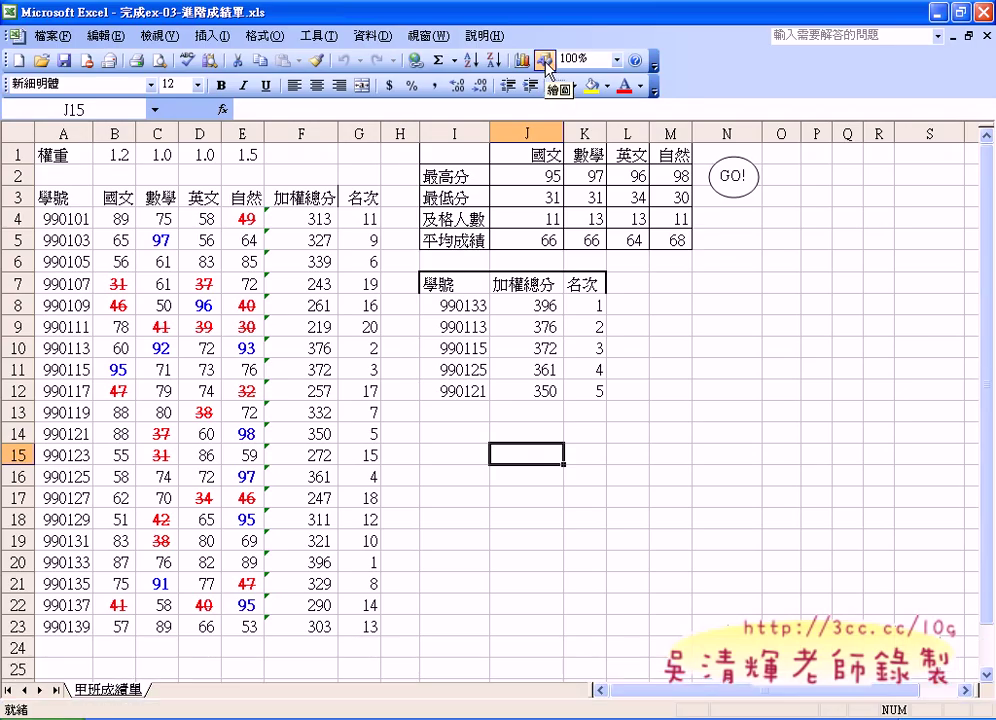
pyautogui.click(546, 62)
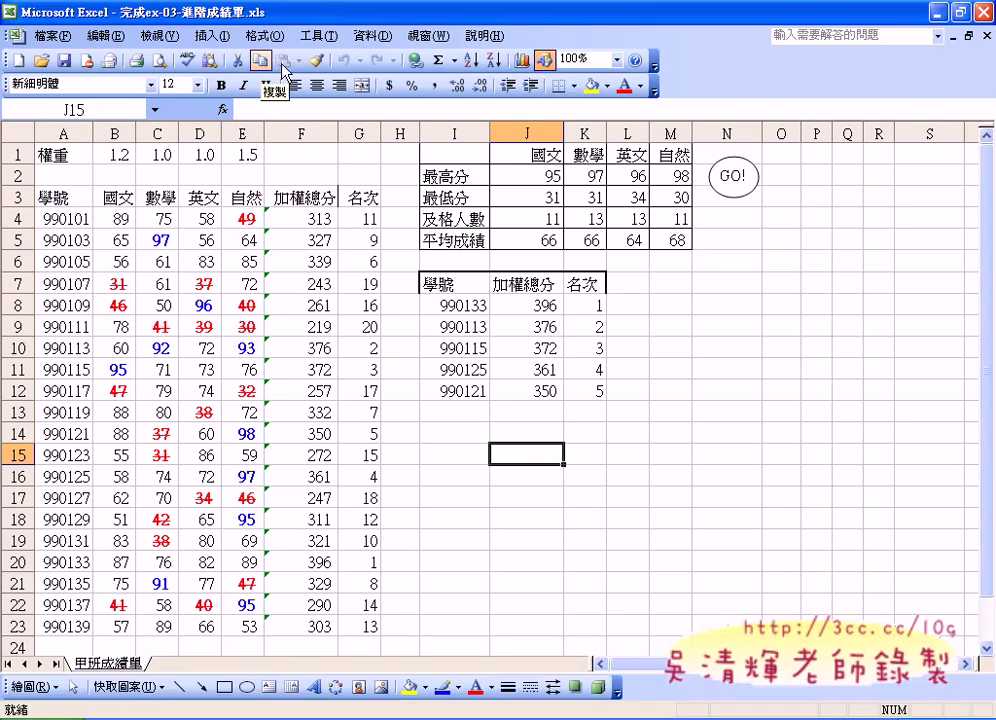
pyautogui.rightClick(185, 68)
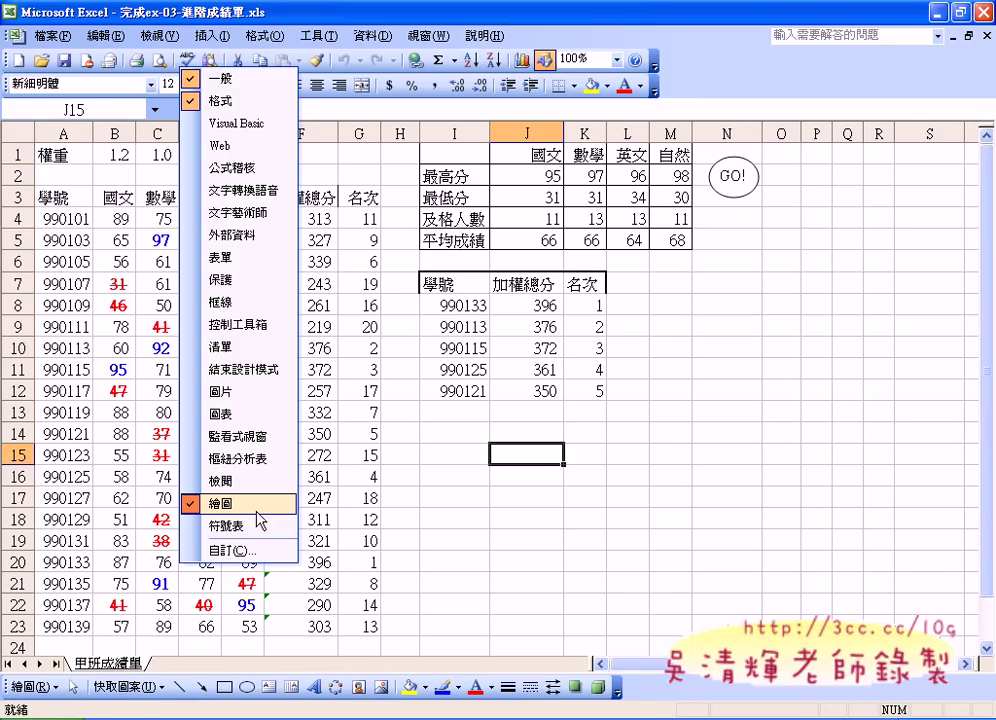
# Draw a rounded rectangle AutoShape in column N below the GO! button
pyautogui.click(127, 687)
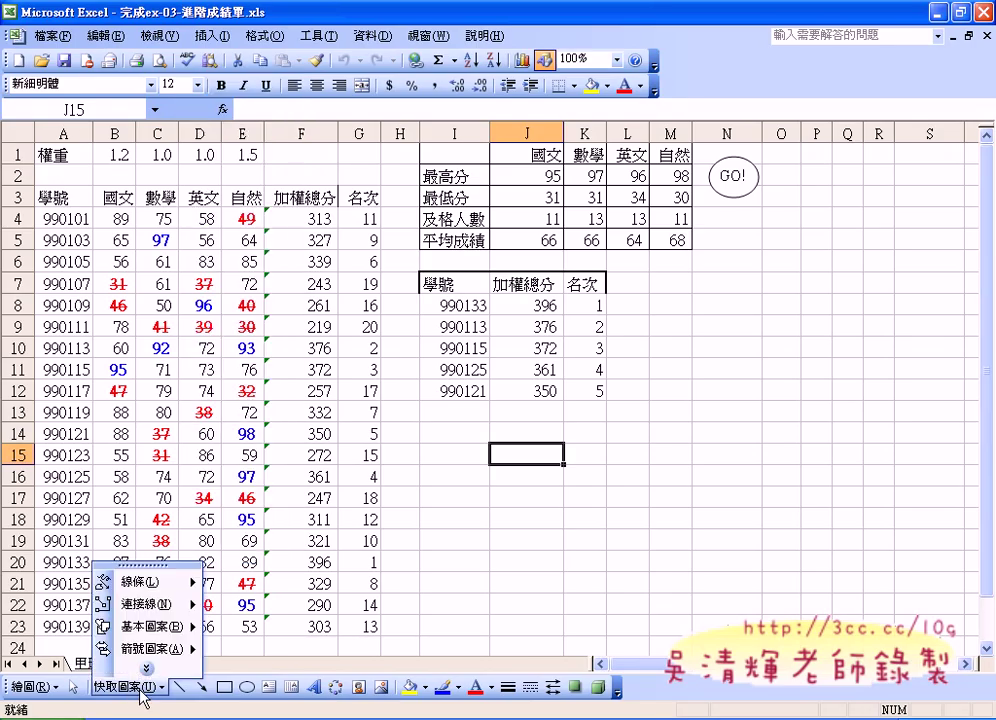
pyautogui.moveTo(180, 626)
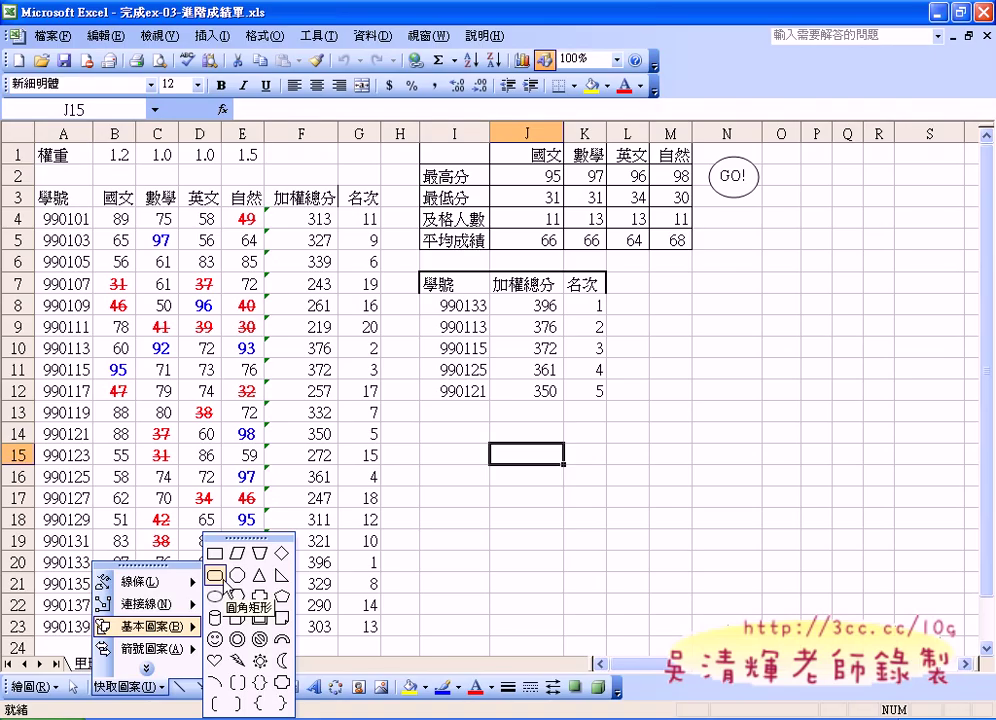
pyautogui.click(222, 583)
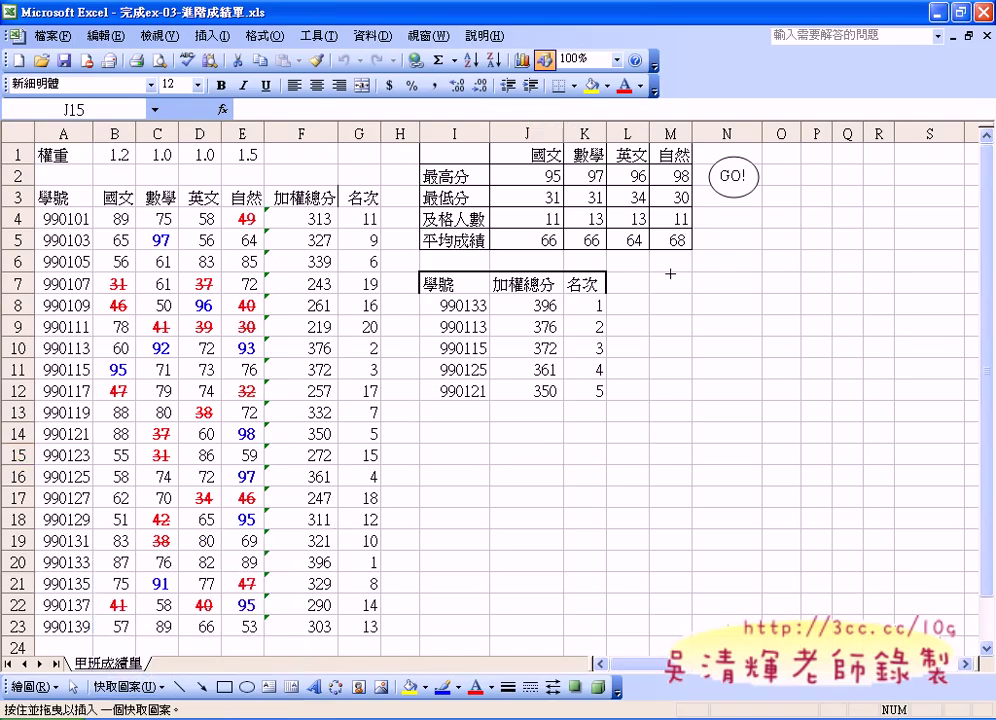
pyautogui.moveTo(671, 275); pyautogui.dragTo(753, 300)
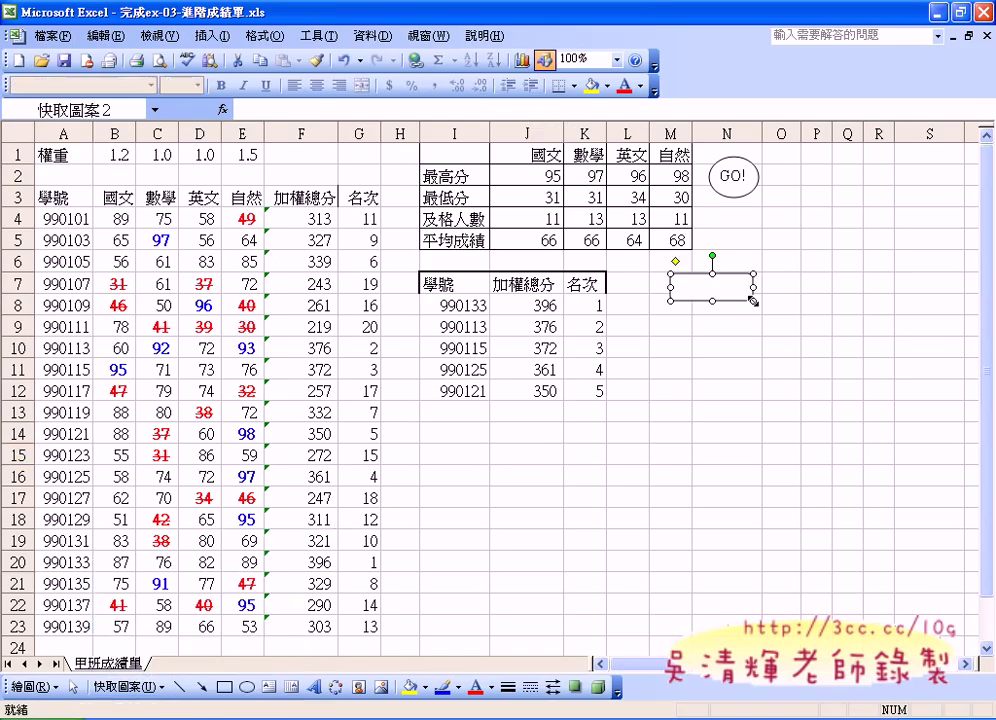
# Fill the rectangle red and remove its outline
pyautogui.click(425, 687)
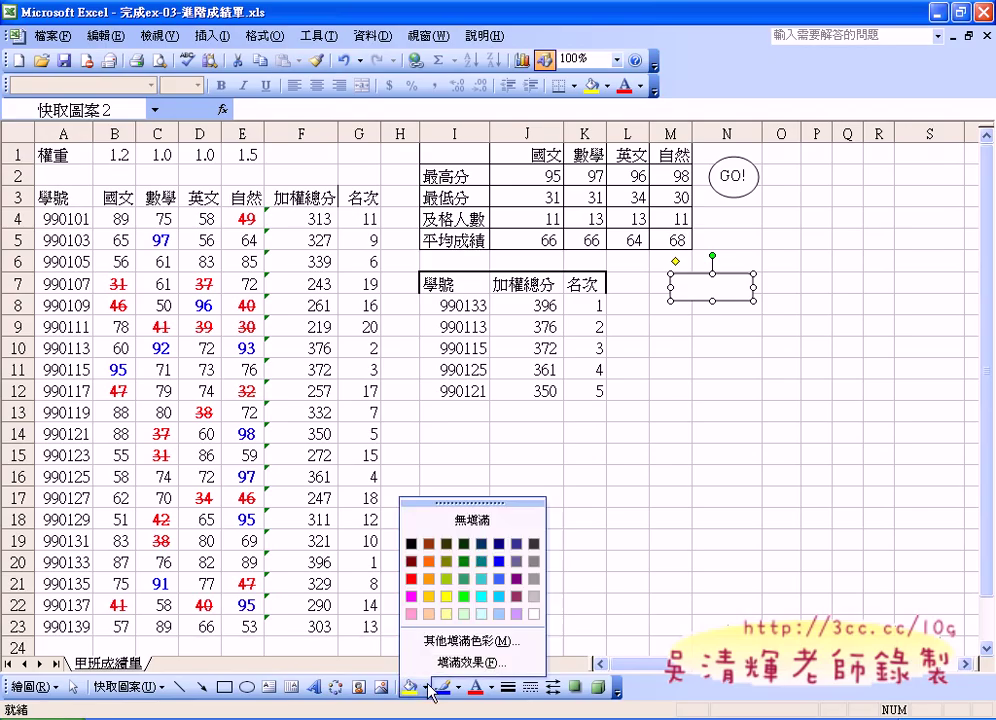
pyautogui.click(411, 578)
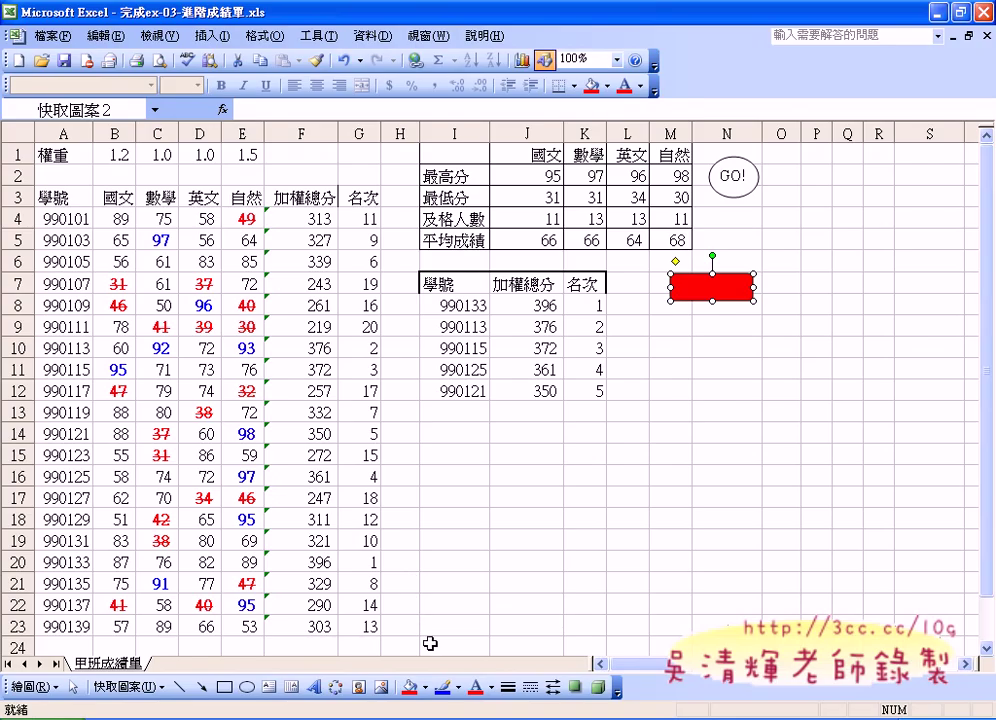
pyautogui.click(460, 688)
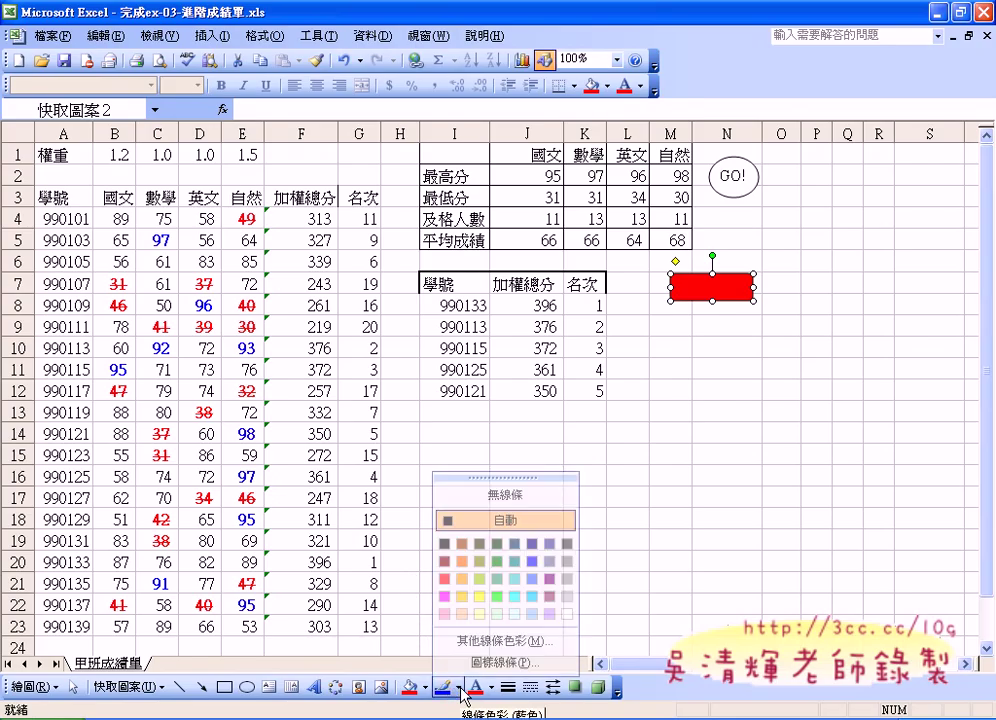
pyautogui.click(505, 494)
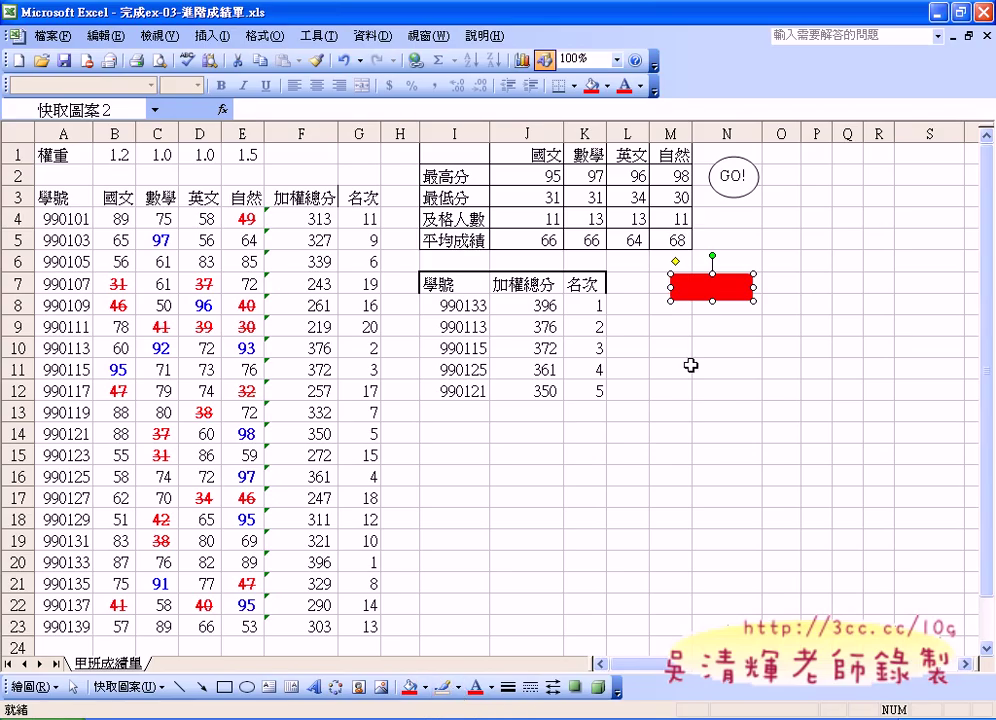
# Add centred 確定 text to the shape and make it white
pyautogui.rightClick(737, 291)
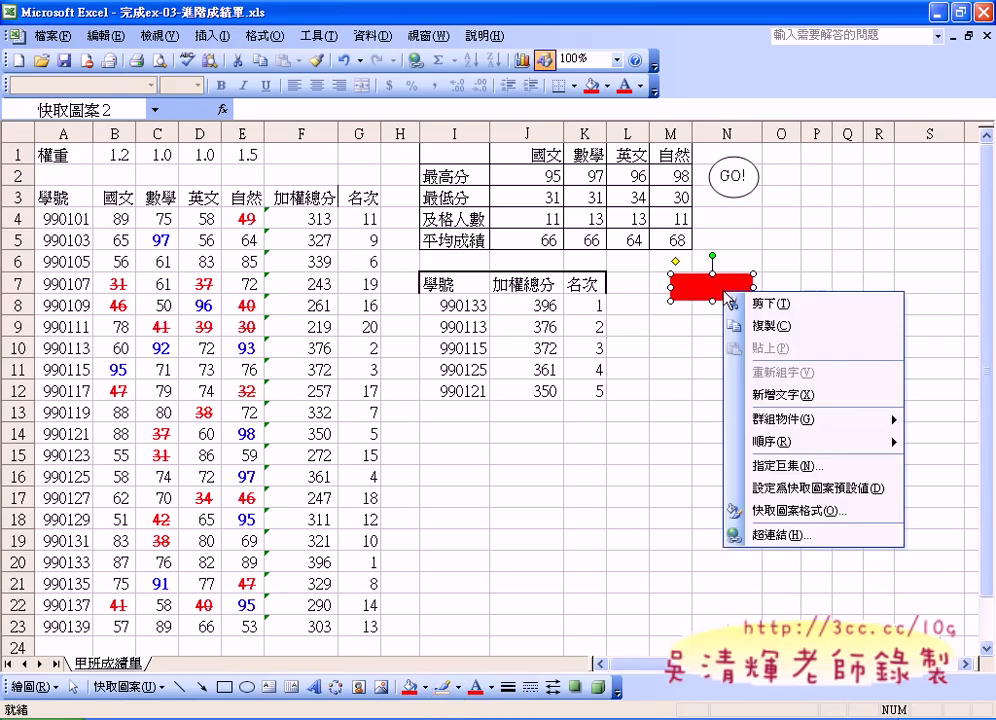
pyautogui.click(800, 393)
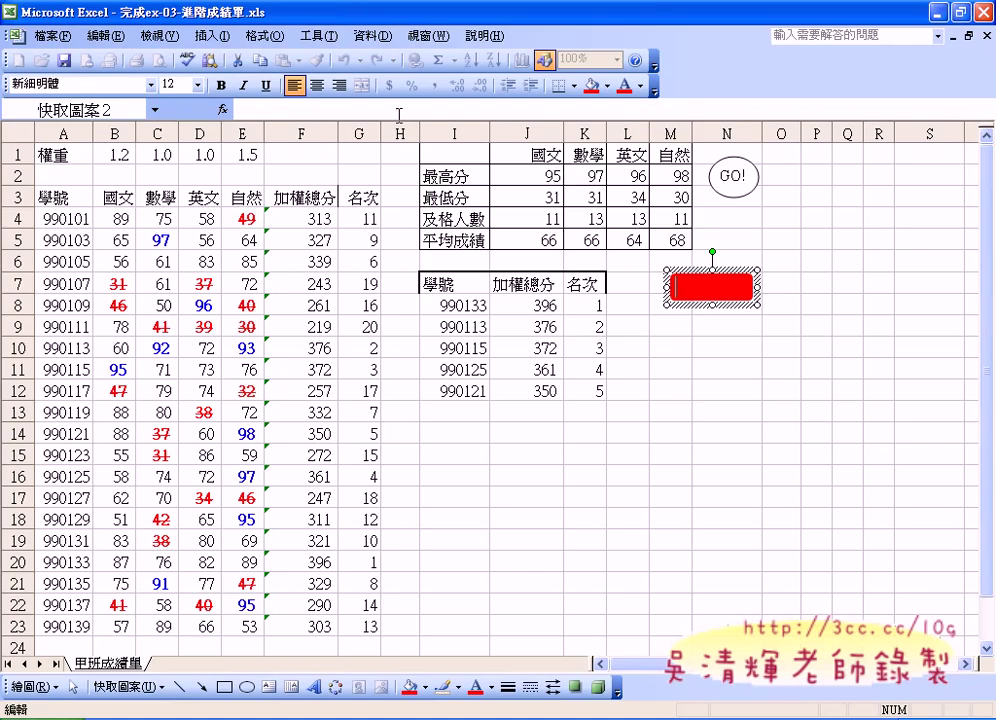
pyautogui.click(317, 85)
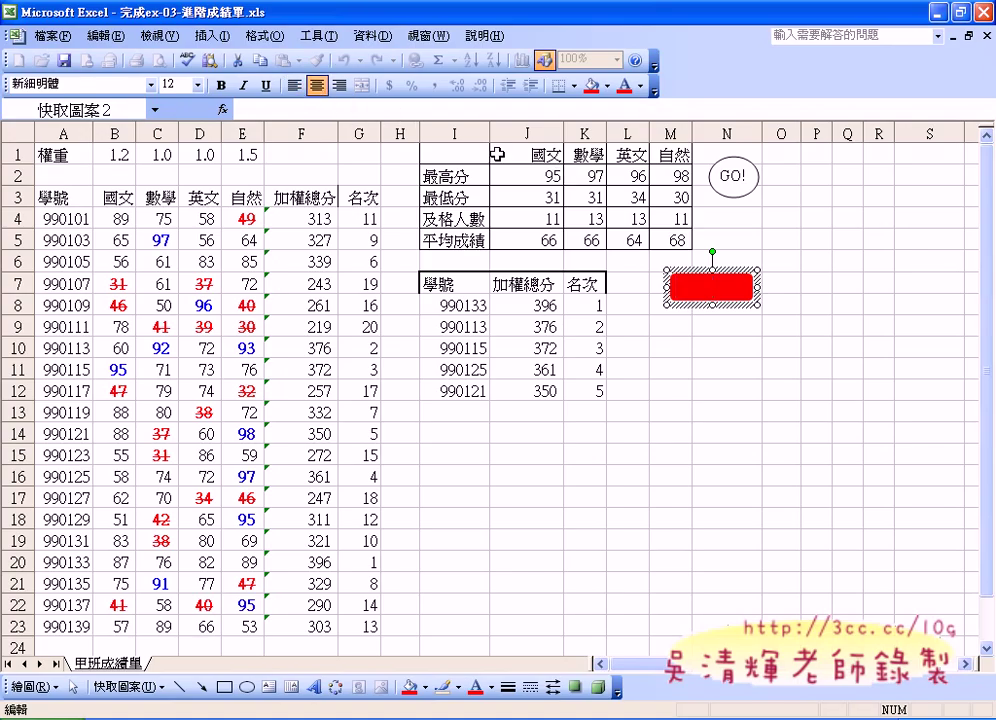
pyautogui.write('ㄩㄝ')
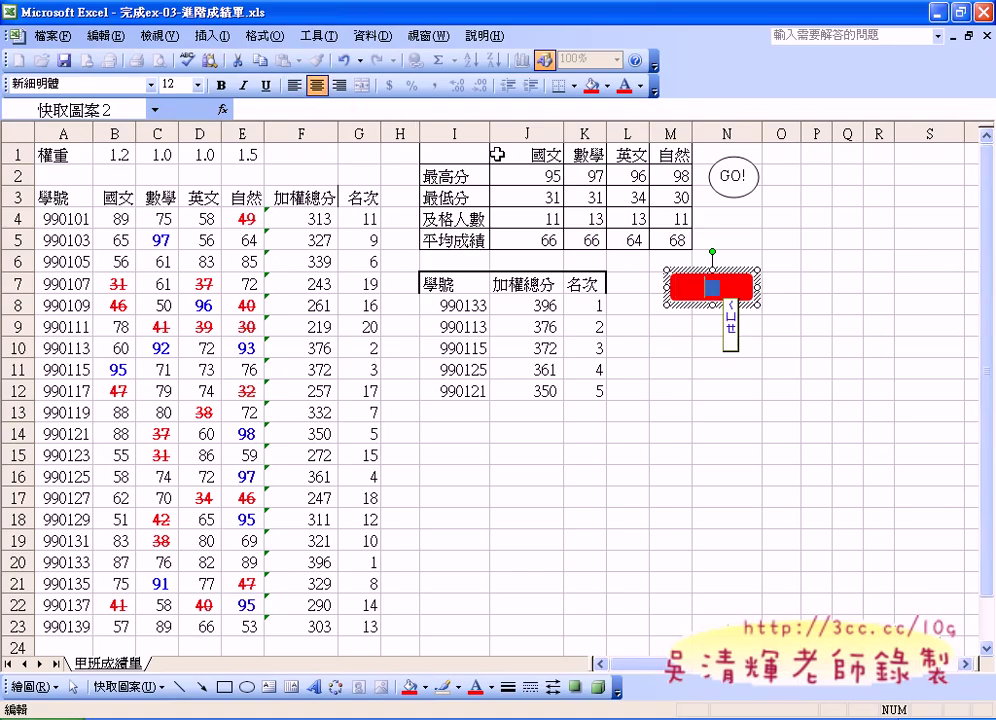
pyautogui.write('確')
pyautogui.write('認')
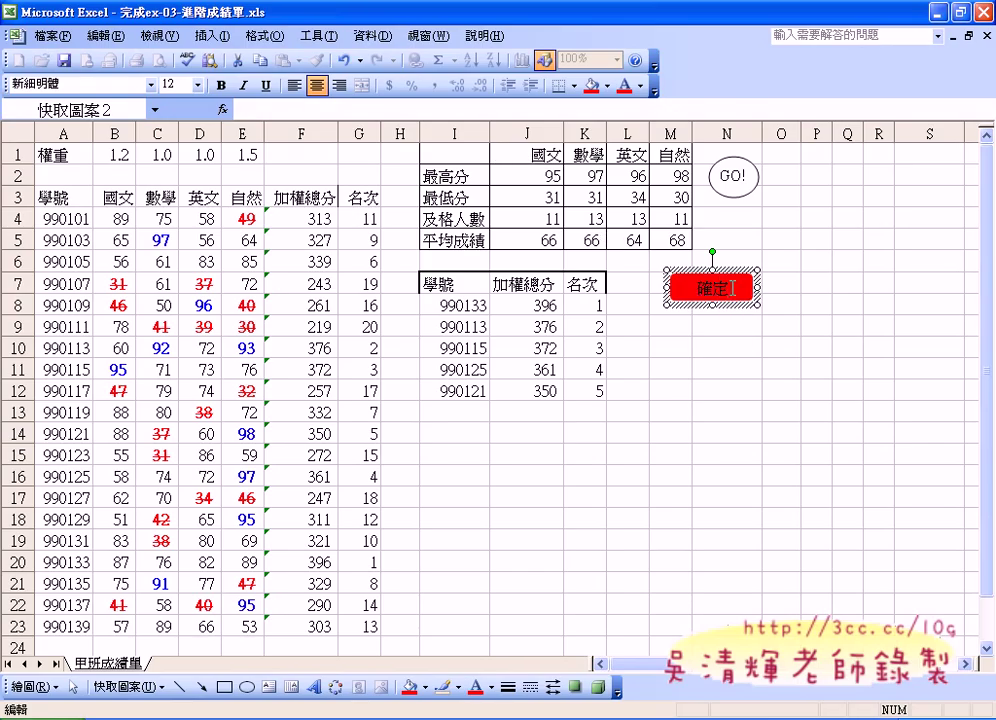
pyautogui.doubleClick(676, 287)
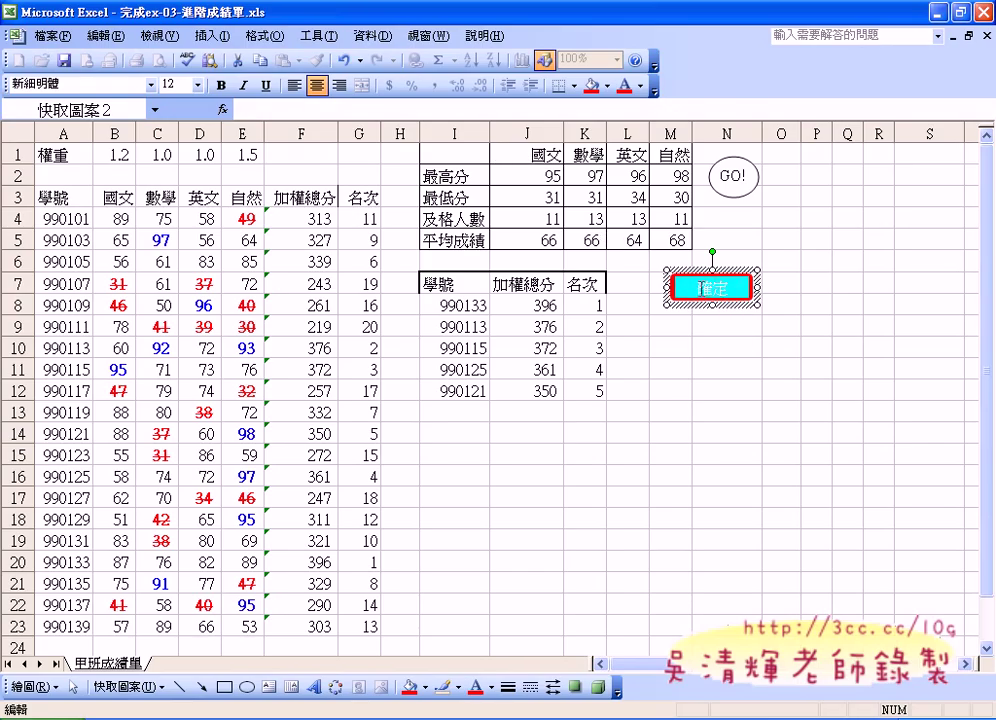
pyautogui.click(640, 87)
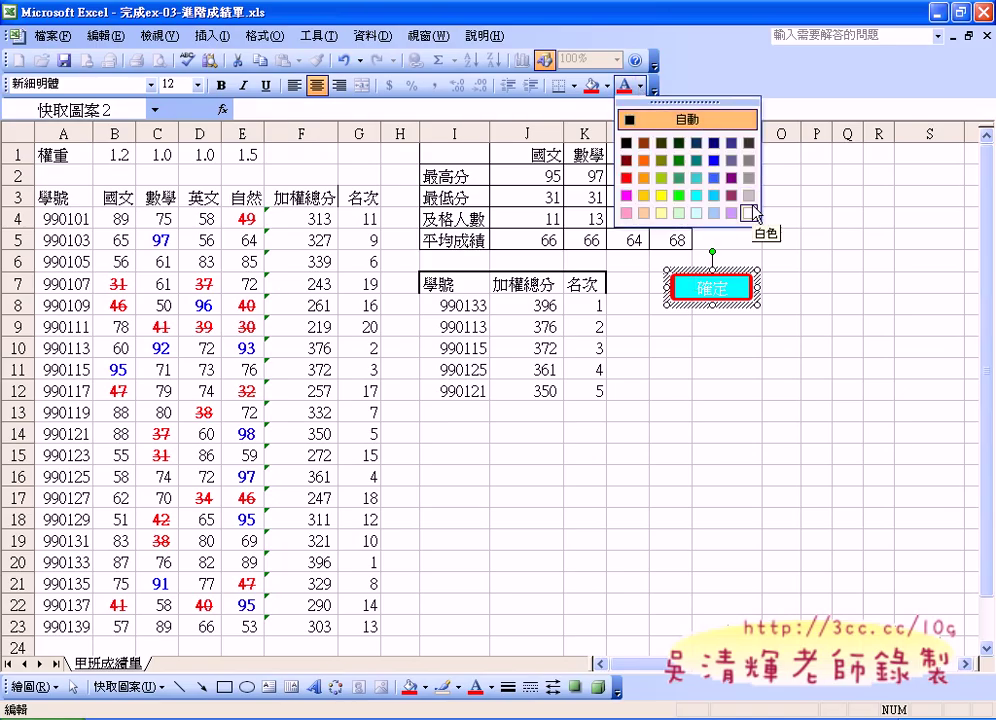
pyautogui.click(751, 213)
pyautogui.click(778, 390)
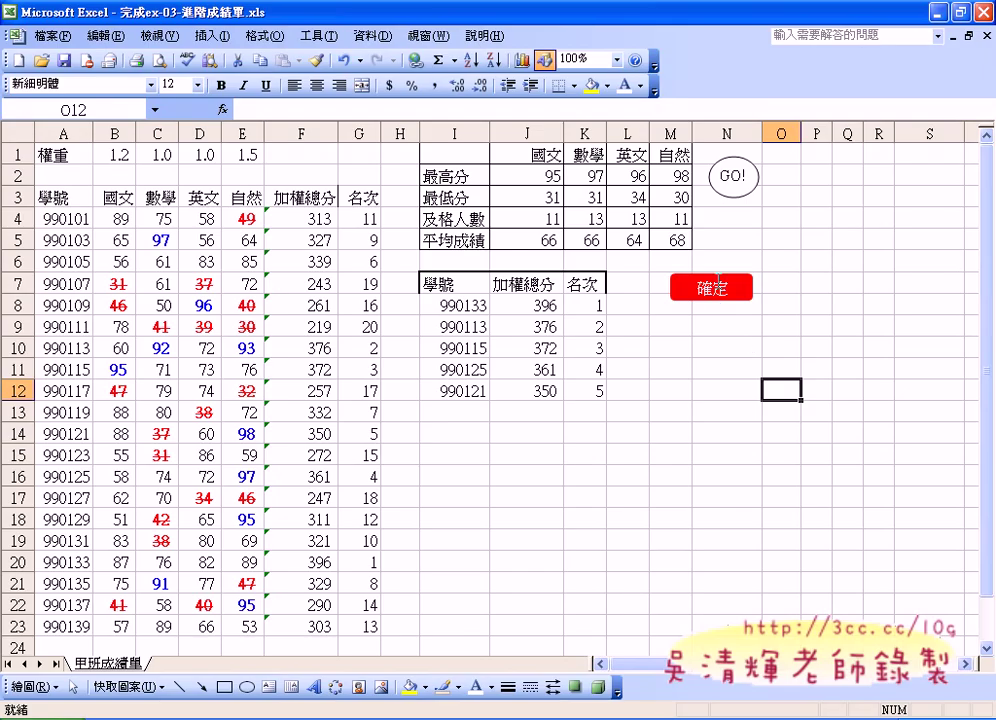
# Select the red 確定 shape and bring up its shortcut menu
pyautogui.click(736, 283)
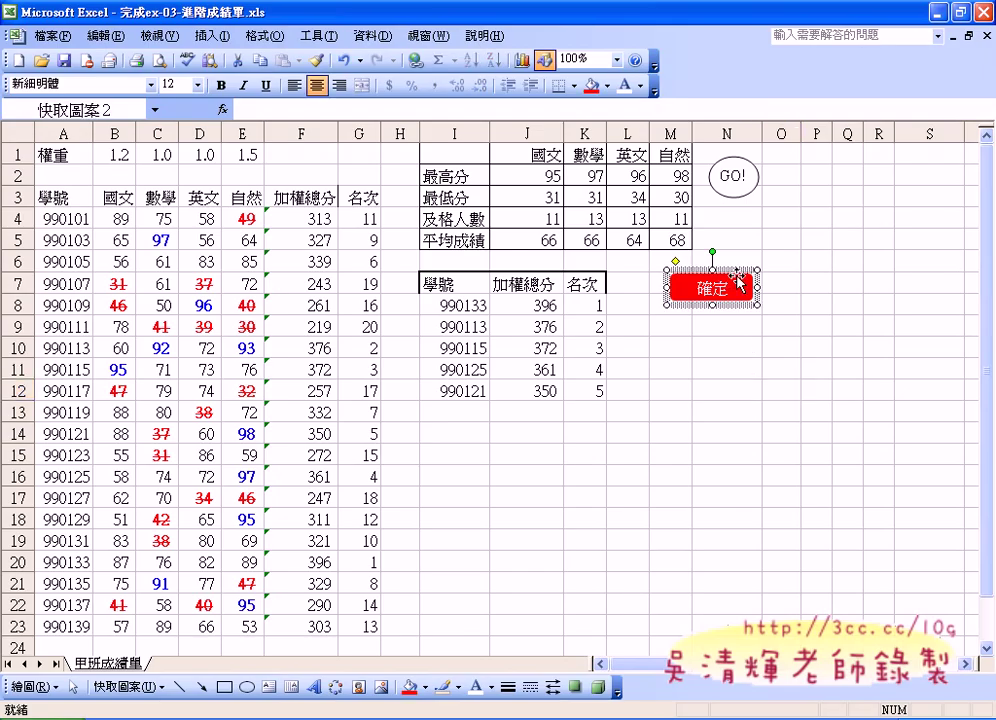
pyautogui.click(817, 369)
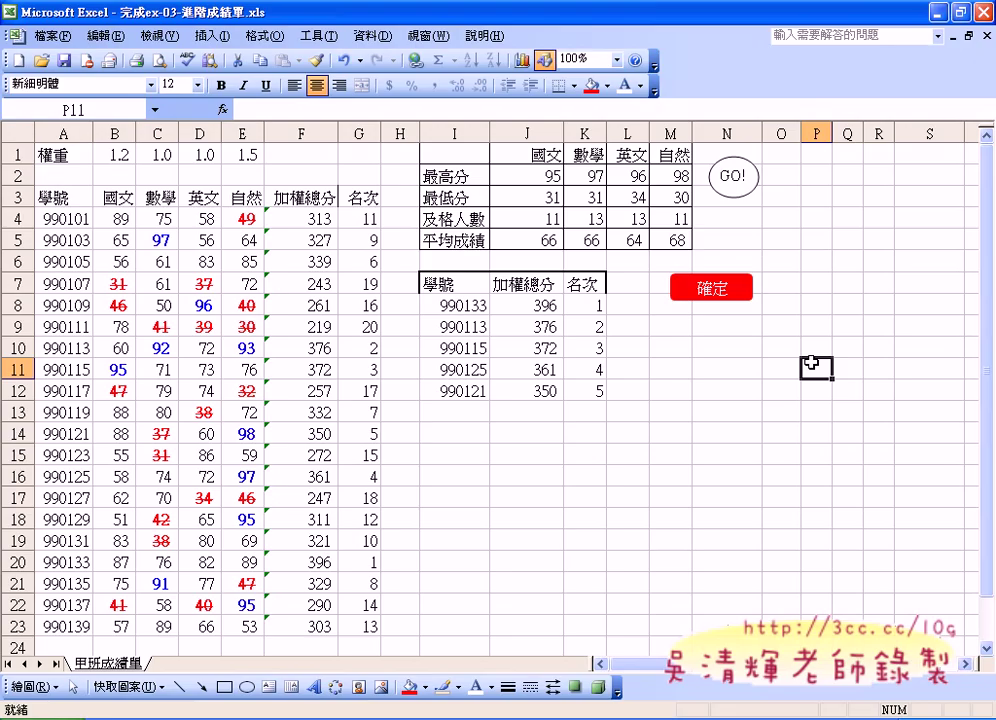
pyautogui.click(736, 283)
pyautogui.rightClick(737, 283)
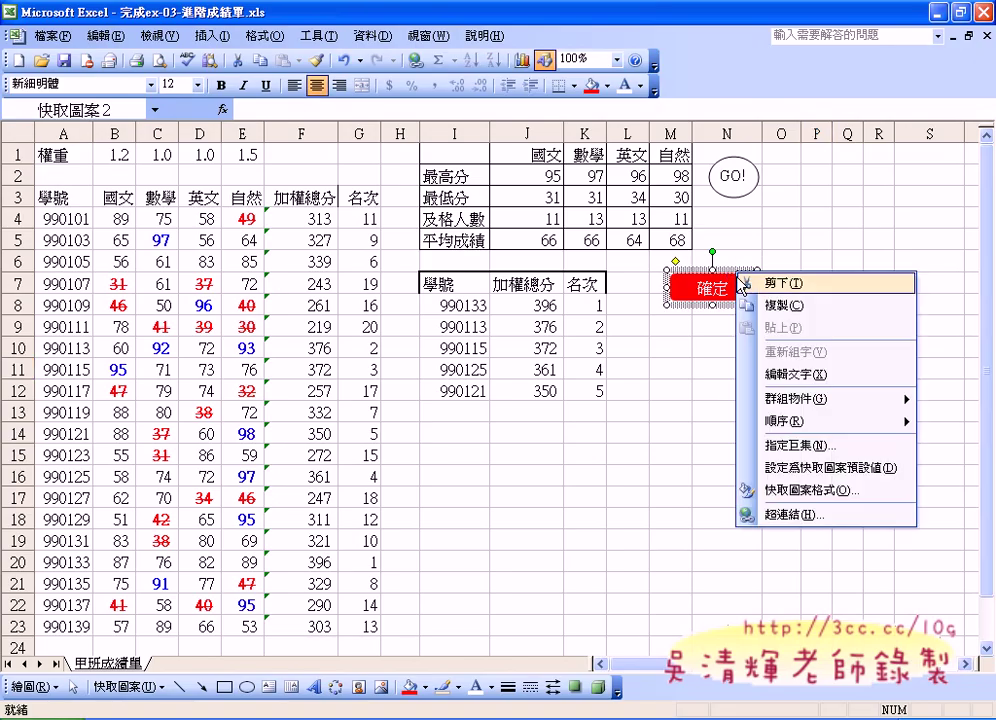
pyautogui.click(735, 348)
pyautogui.click(718, 292)
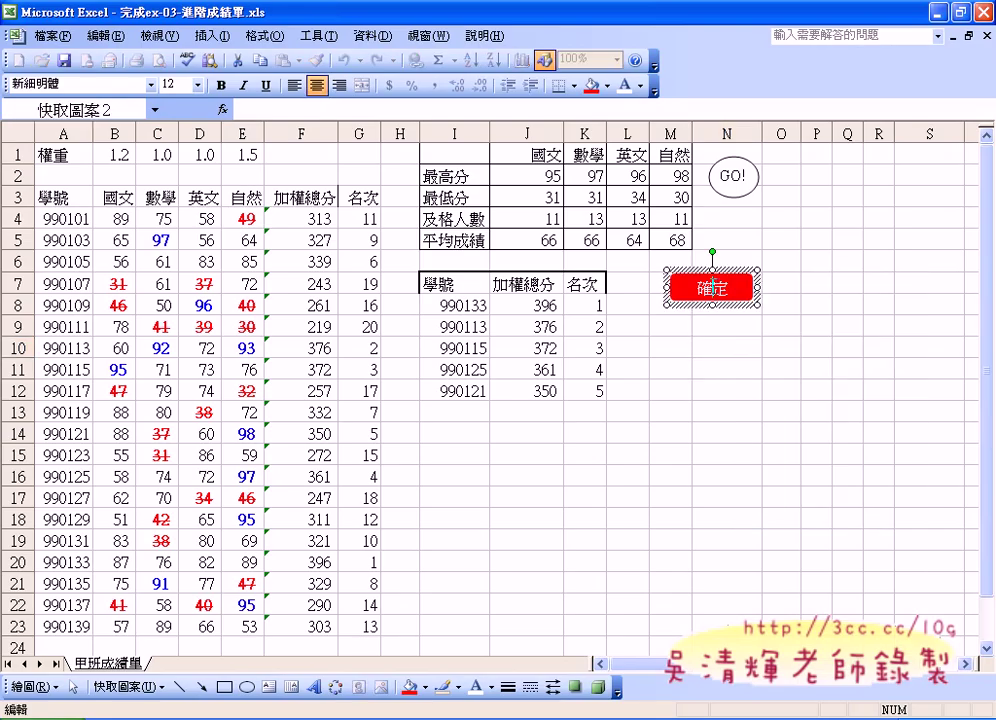
pyautogui.rightClick(718, 295)
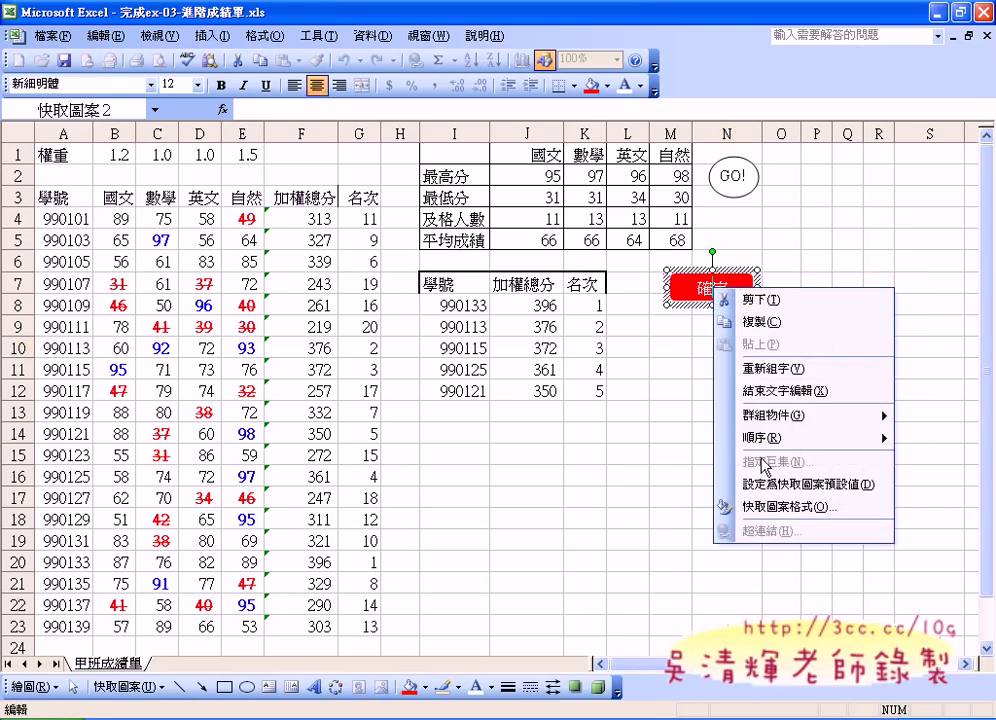
pyautogui.click(672, 348)
# Assign Macro2 to the 確定 shape with 指定巨集
pyautogui.click(713, 280)
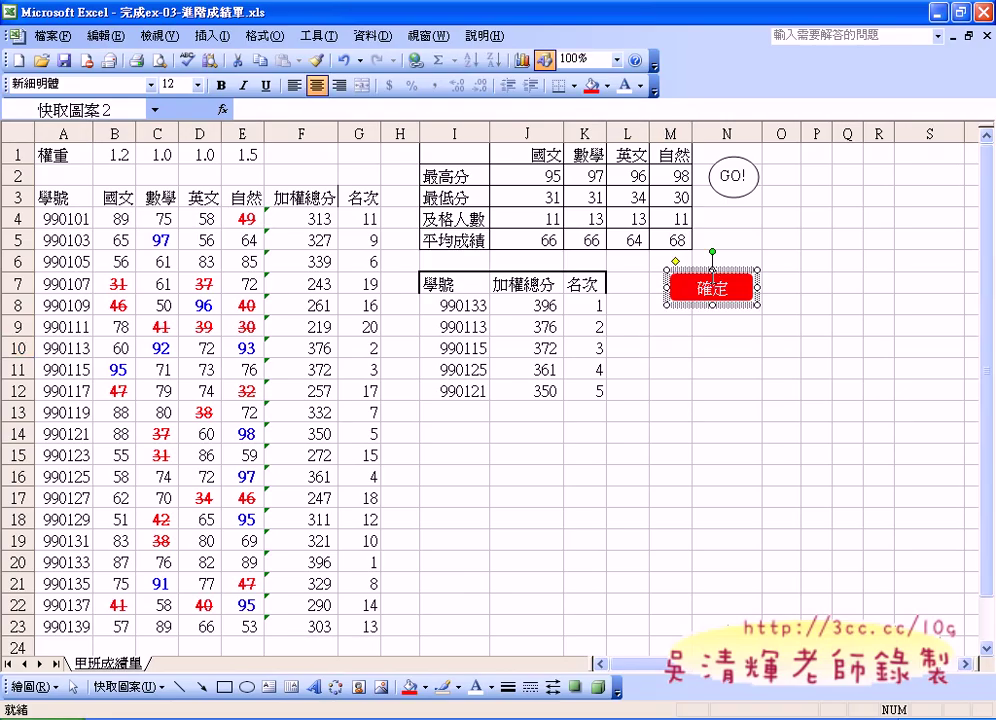
pyautogui.rightClick(722, 270)
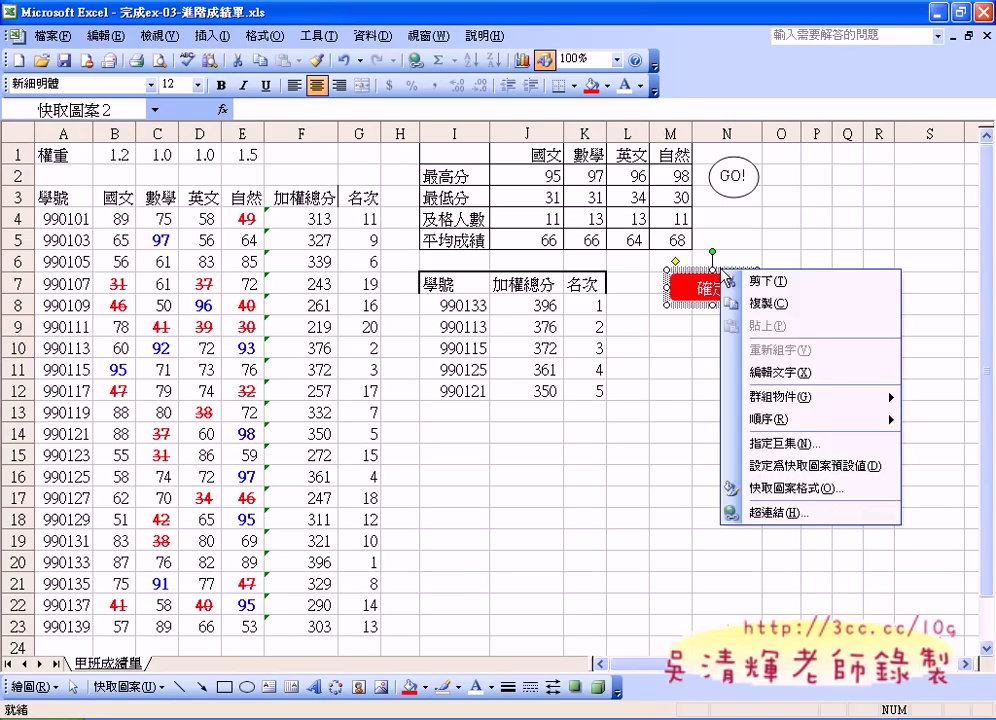
pyautogui.click(800, 455)
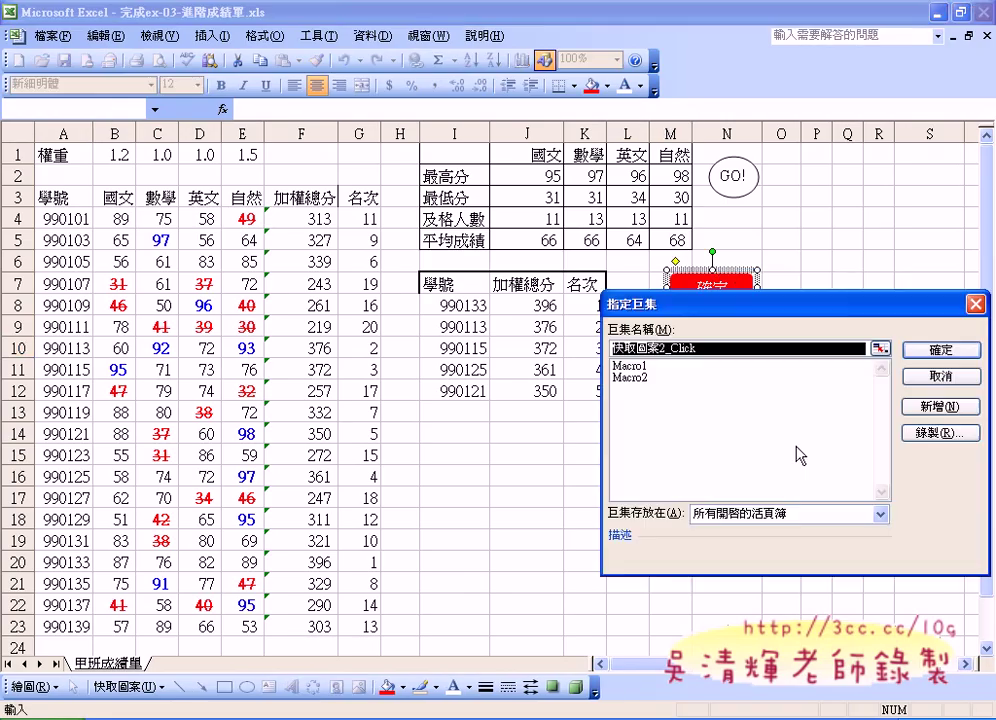
pyautogui.click(640, 379)
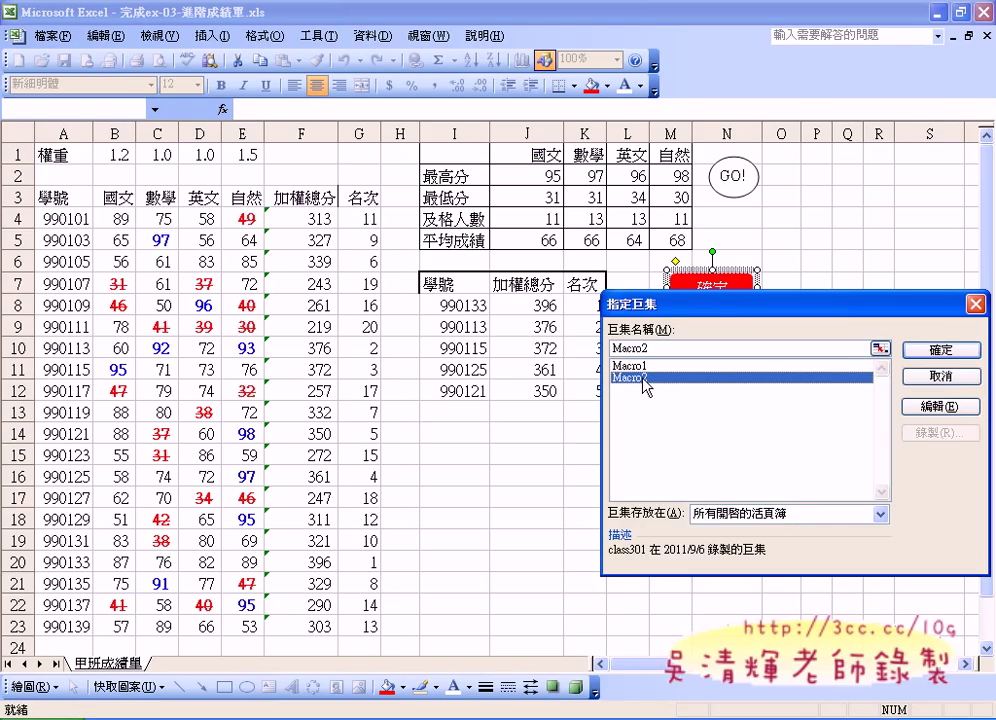
pyautogui.click(941, 350)
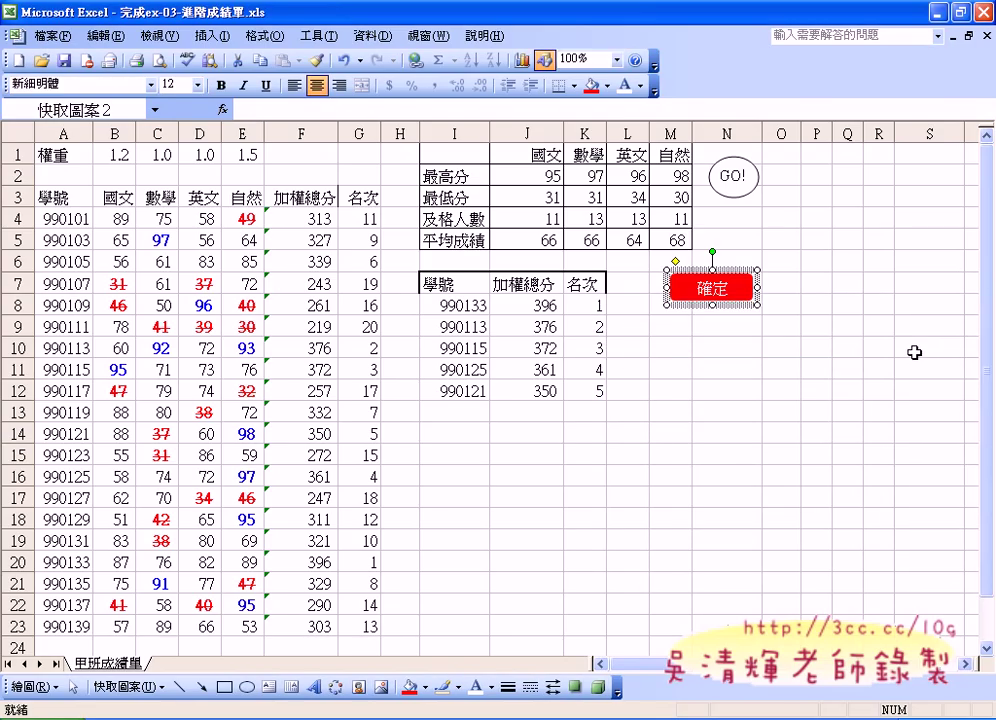
pyautogui.click(709, 362)
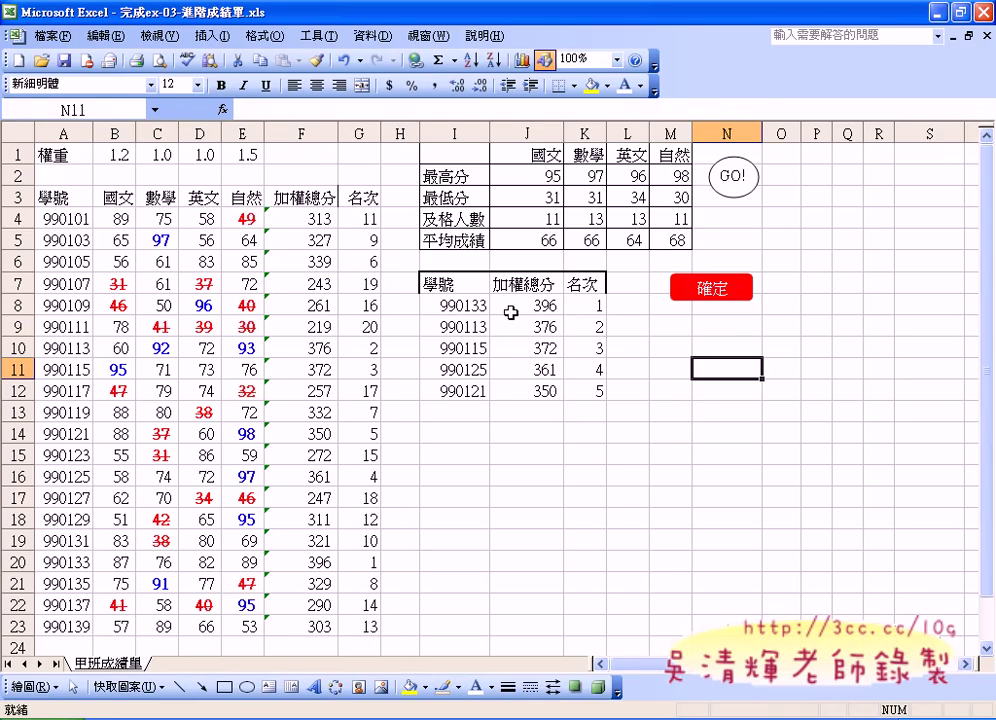
# Clear I8:K12 twice, each time clicking 確定 to refill it with 990133 through 990121
pyautogui.moveTo(455, 305); pyautogui.dragTo(591, 381)
pyautogui.press('Delete')
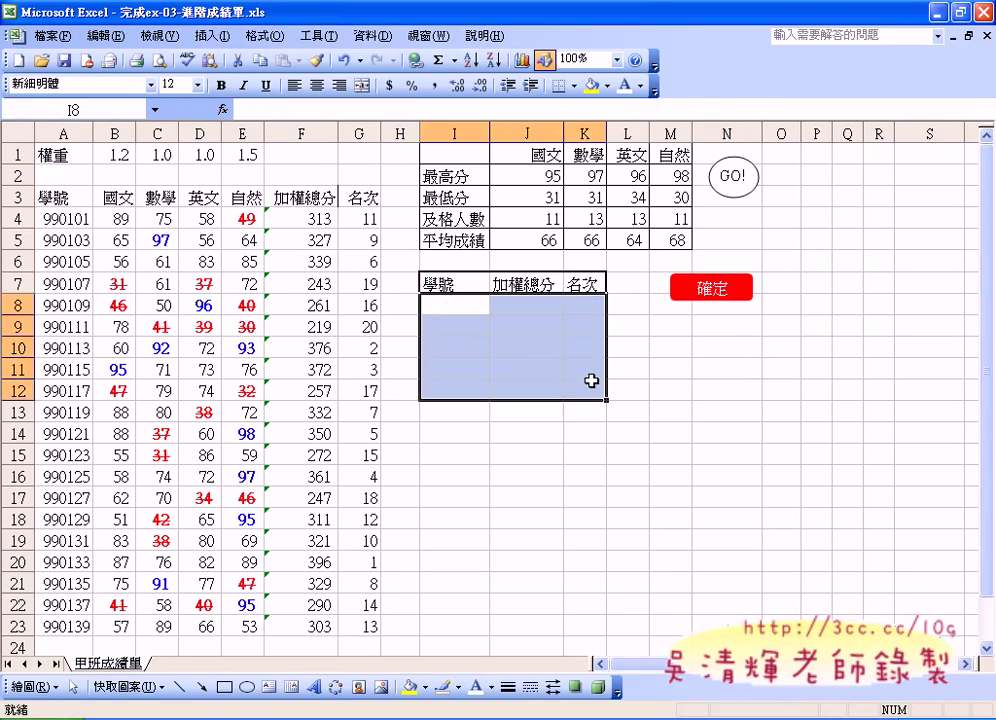
pyautogui.click(719, 293)
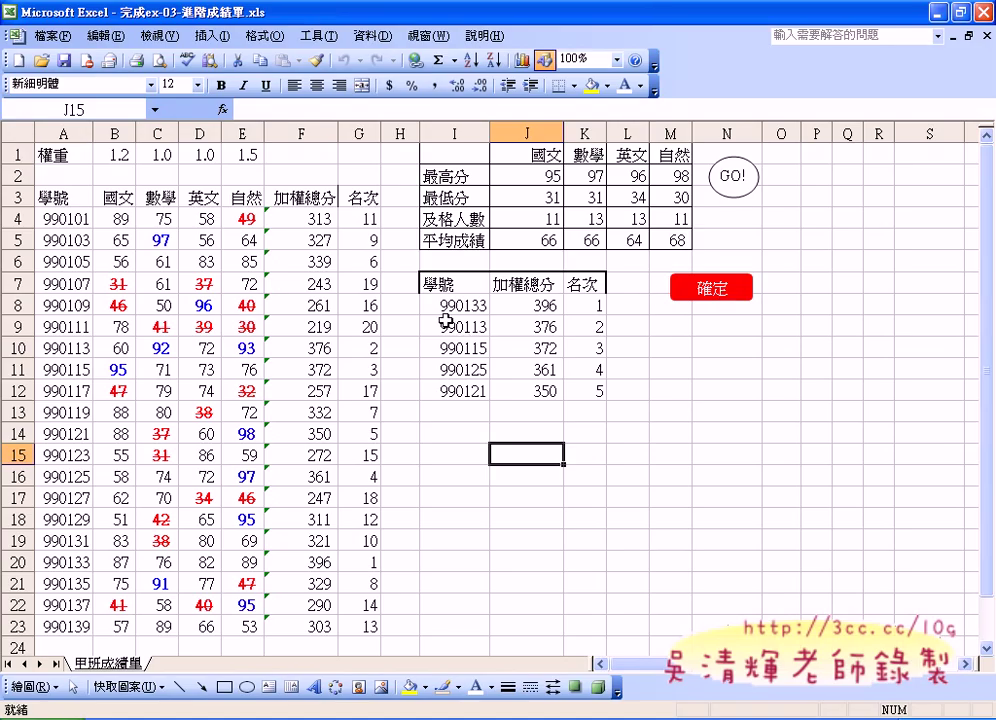
pyautogui.moveTo(455, 305); pyautogui.dragTo(591, 378)
pyautogui.press('Delete')
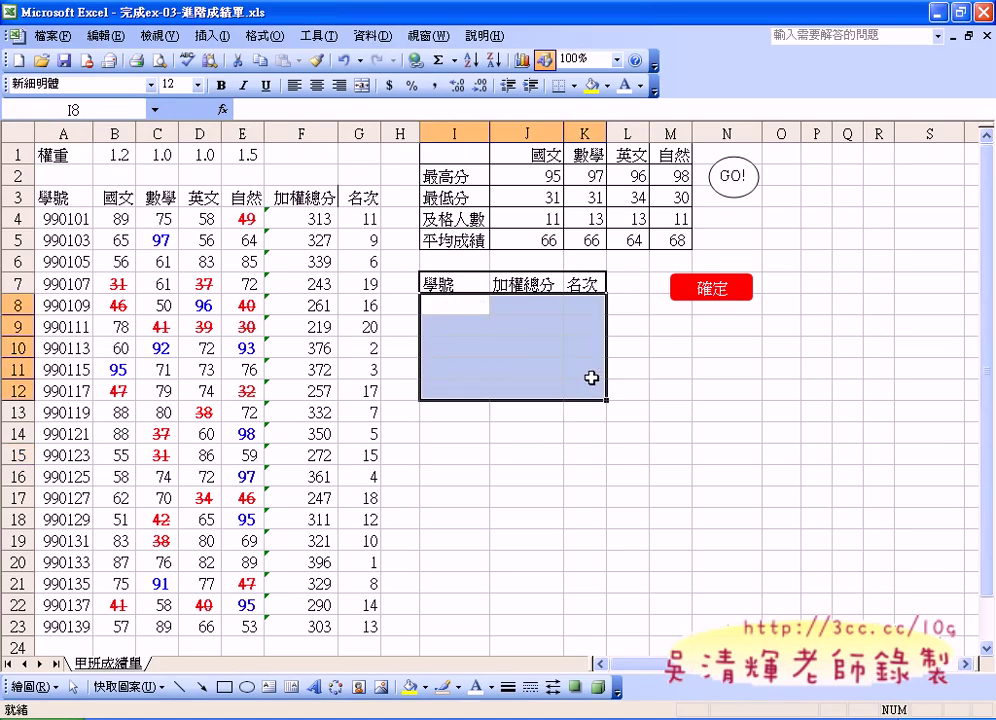
pyautogui.click(709, 293)
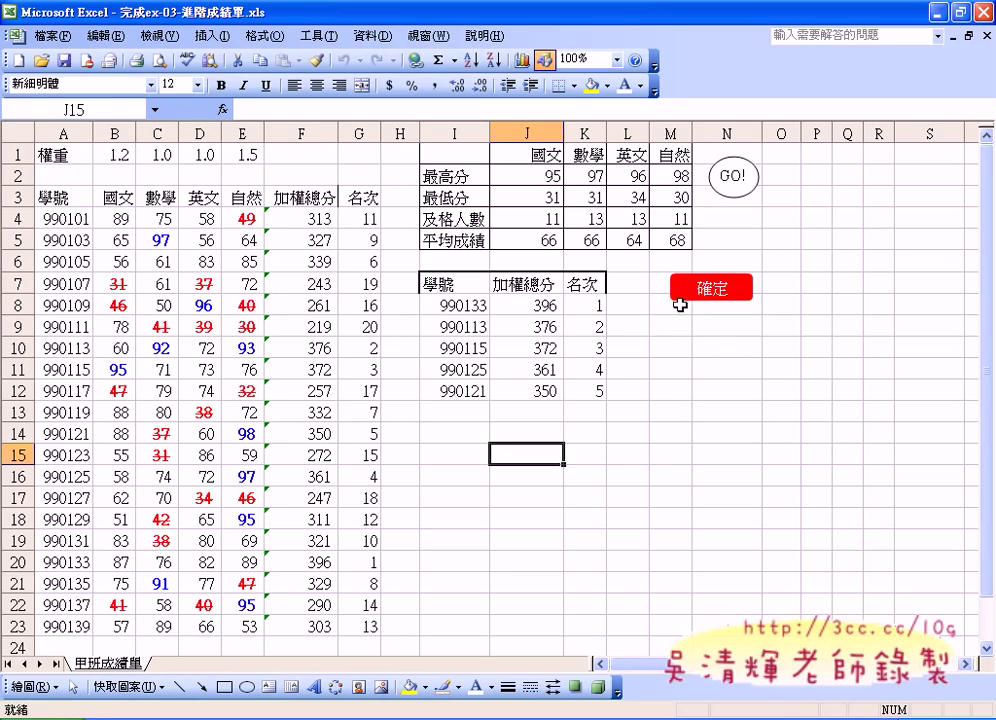
pyautogui.moveTo(471, 305); pyautogui.dragTo(583, 381)
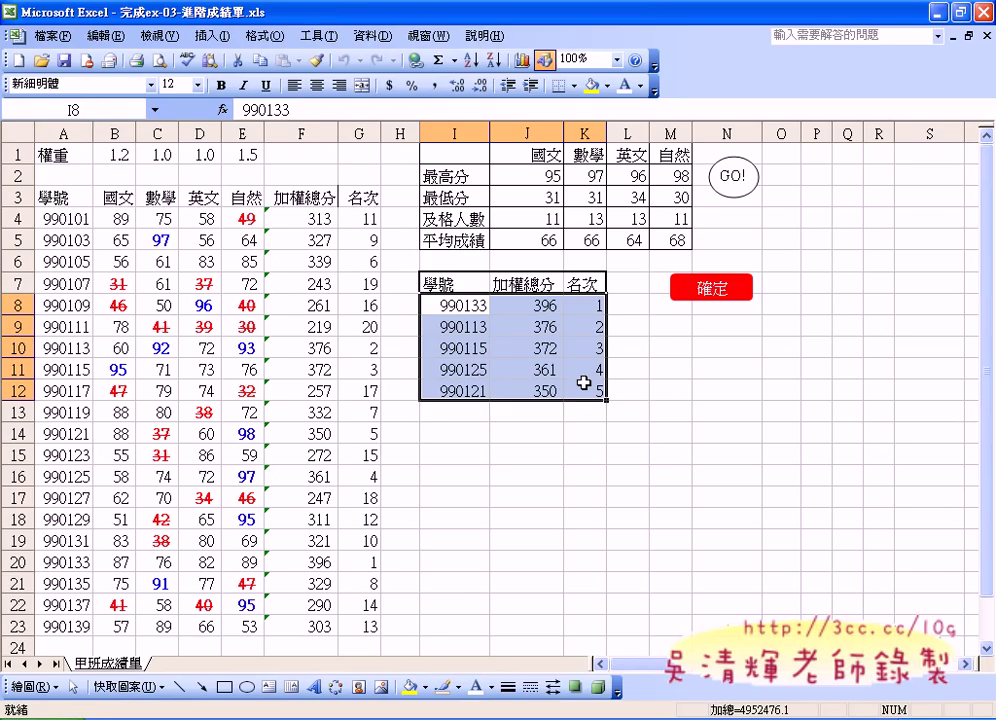
pyautogui.click(632, 410)
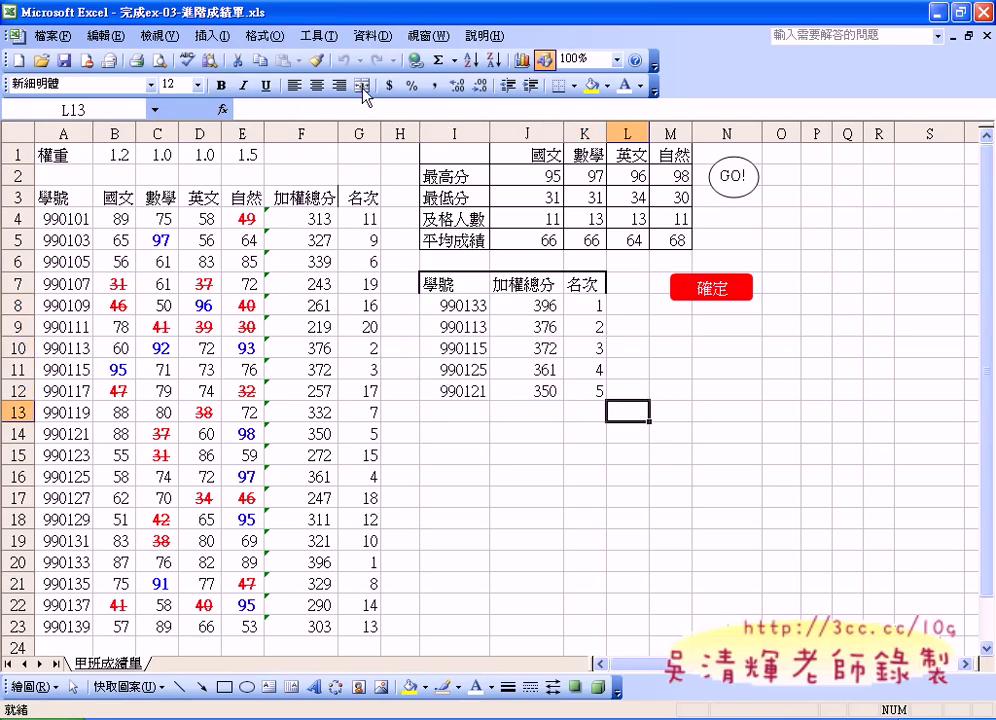
# Record Macro3, which selects I8:K12 and deletes its contents
pyautogui.click(322, 37)
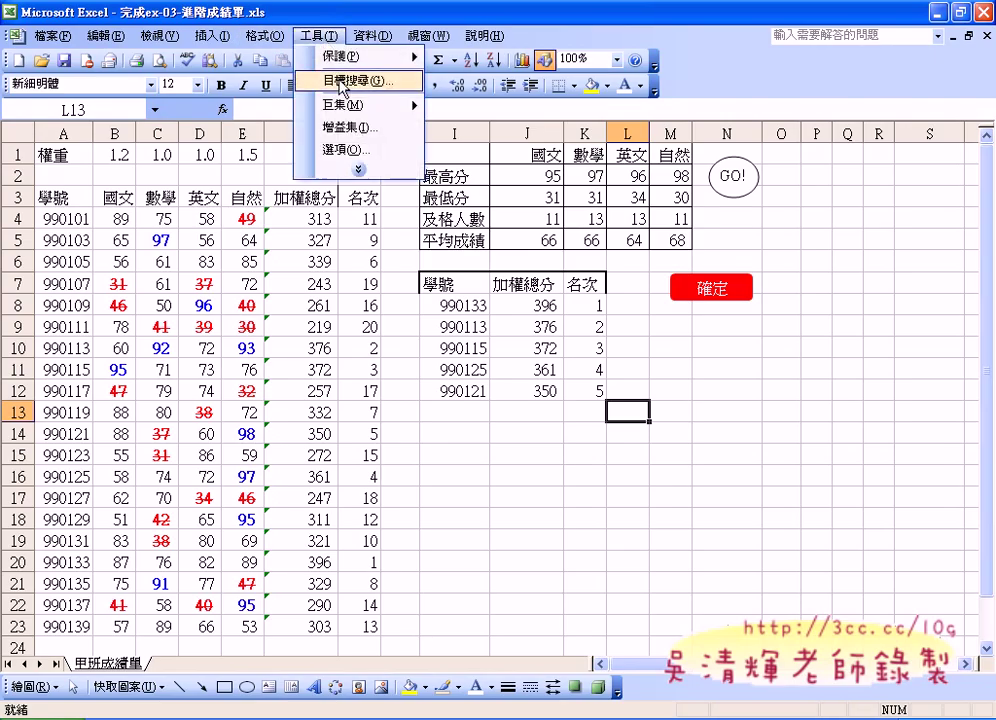
pyautogui.moveTo(360, 104)
pyautogui.click(472, 128)
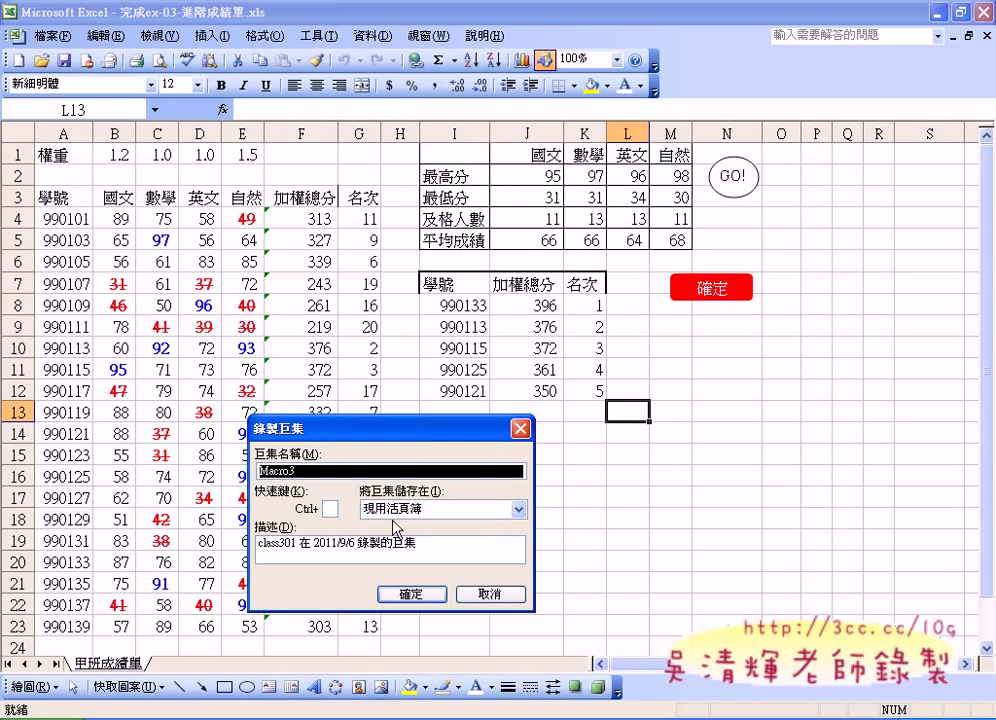
pyautogui.click(410, 594)
pyautogui.moveTo(460, 305); pyautogui.dragTo(577, 389)
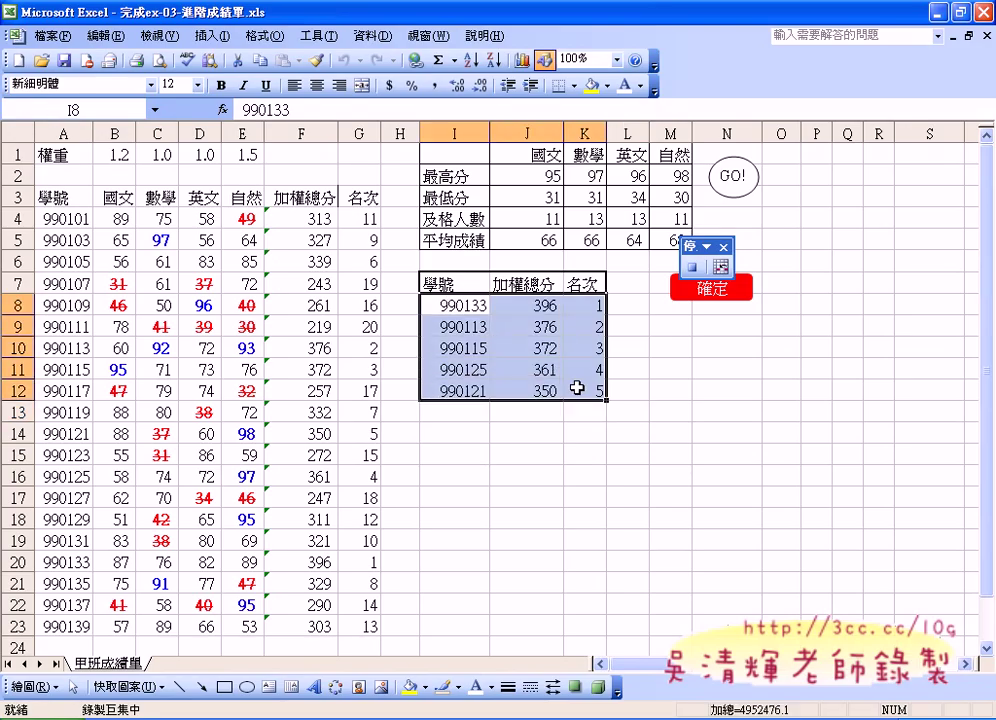
pyautogui.press('Delete')
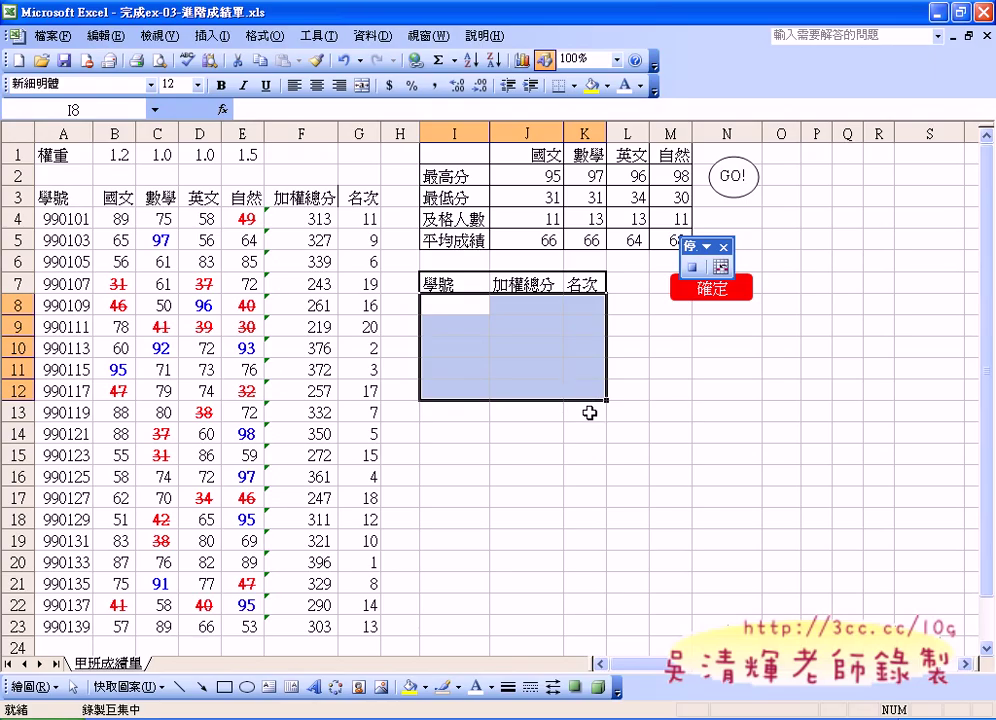
pyautogui.click(631, 433)
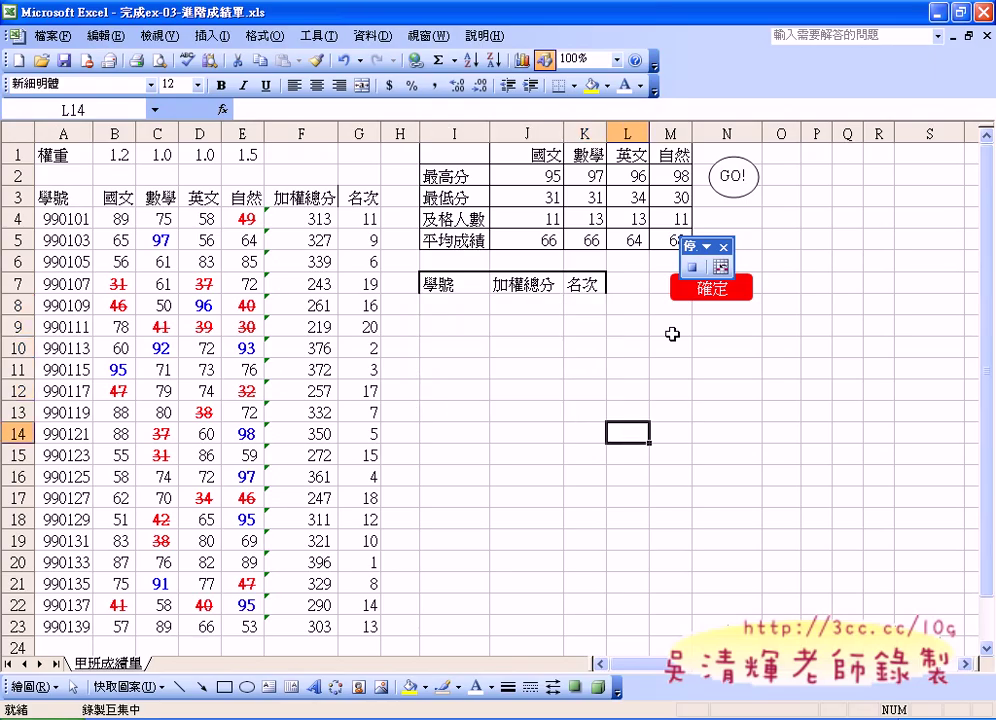
pyautogui.click(691, 267)
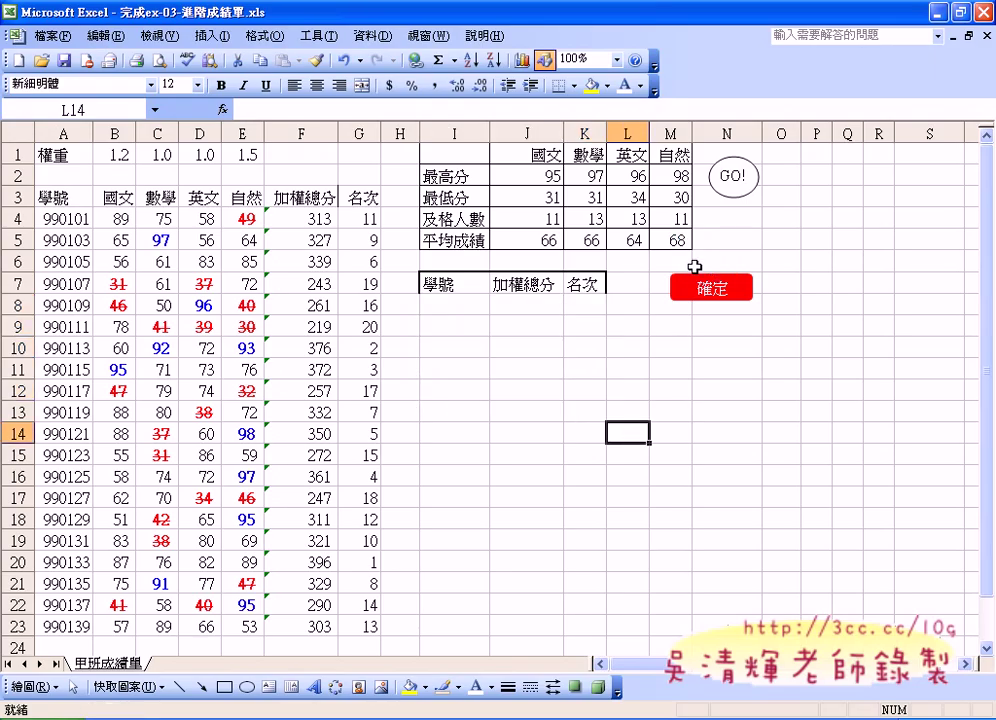
# Confirm Macro3 appears in the macro list, then close it without running
pyautogui.click(318, 36)
pyautogui.moveTo(345, 104)
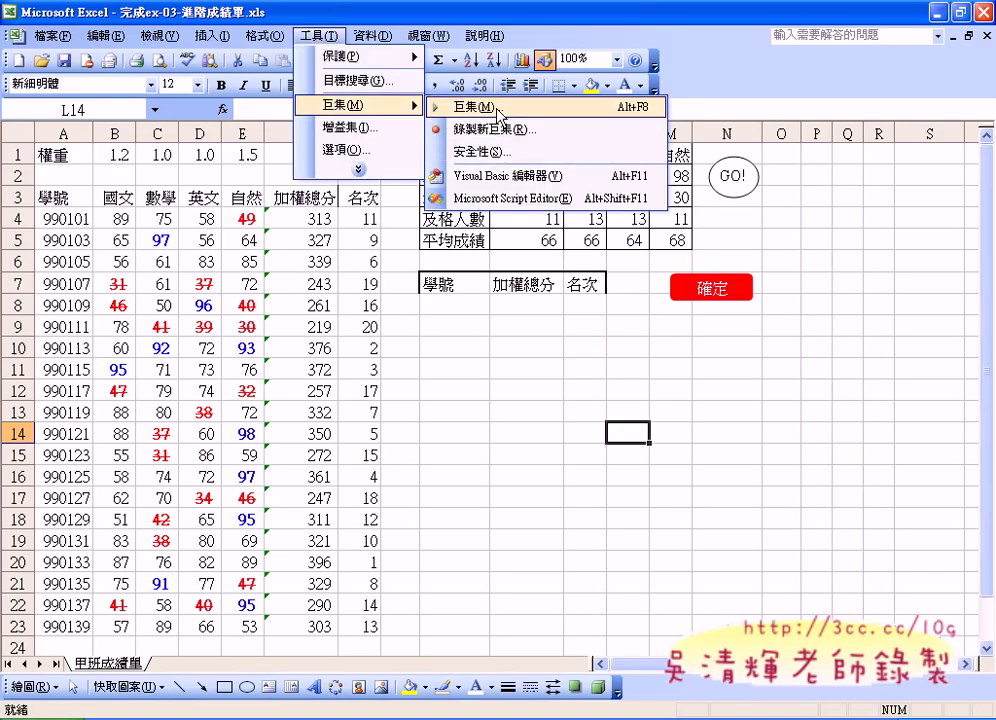
pyautogui.click(499, 109)
pyautogui.click(284, 468)
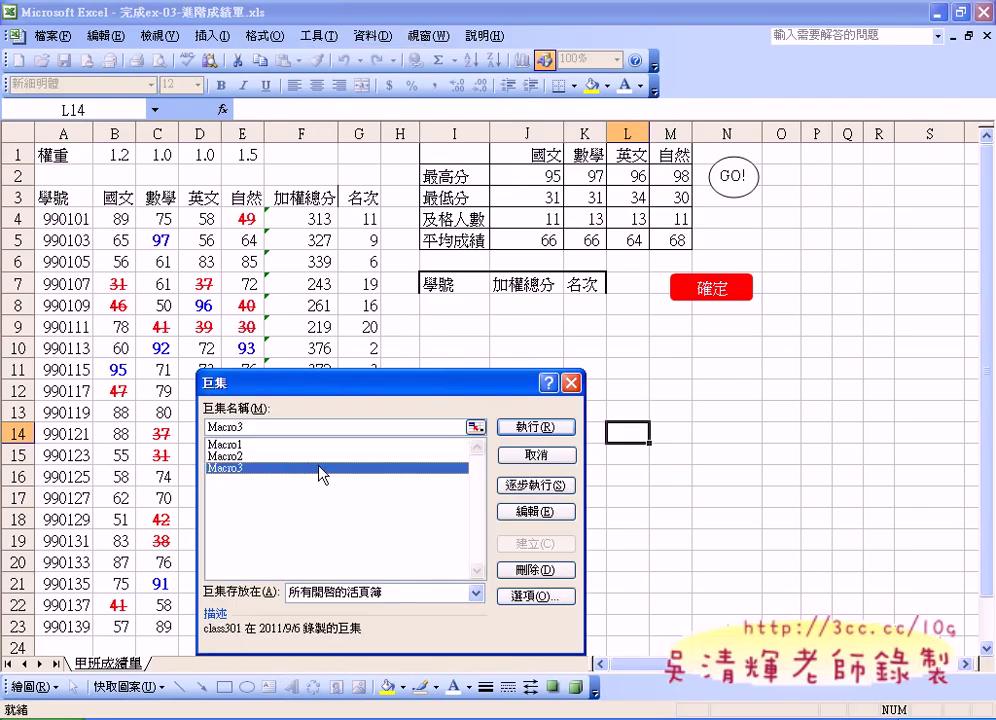
pyautogui.click(536, 427)
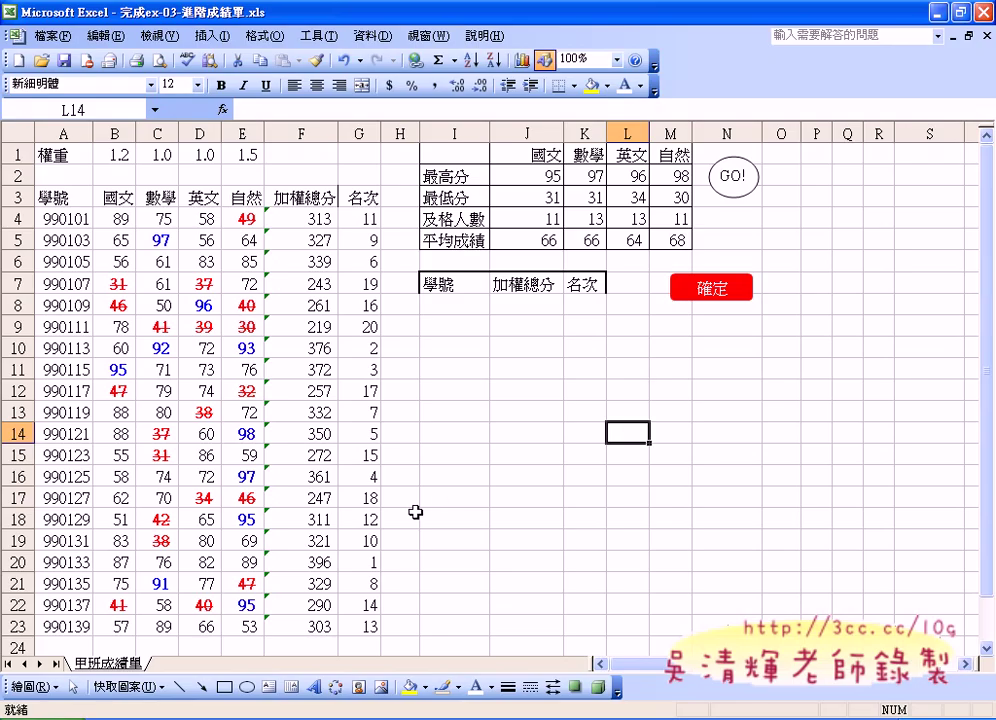
# Draw a rounded rectangle below the 確定 button and widen it slightly
pyautogui.click(125, 687)
pyautogui.moveTo(176, 628)
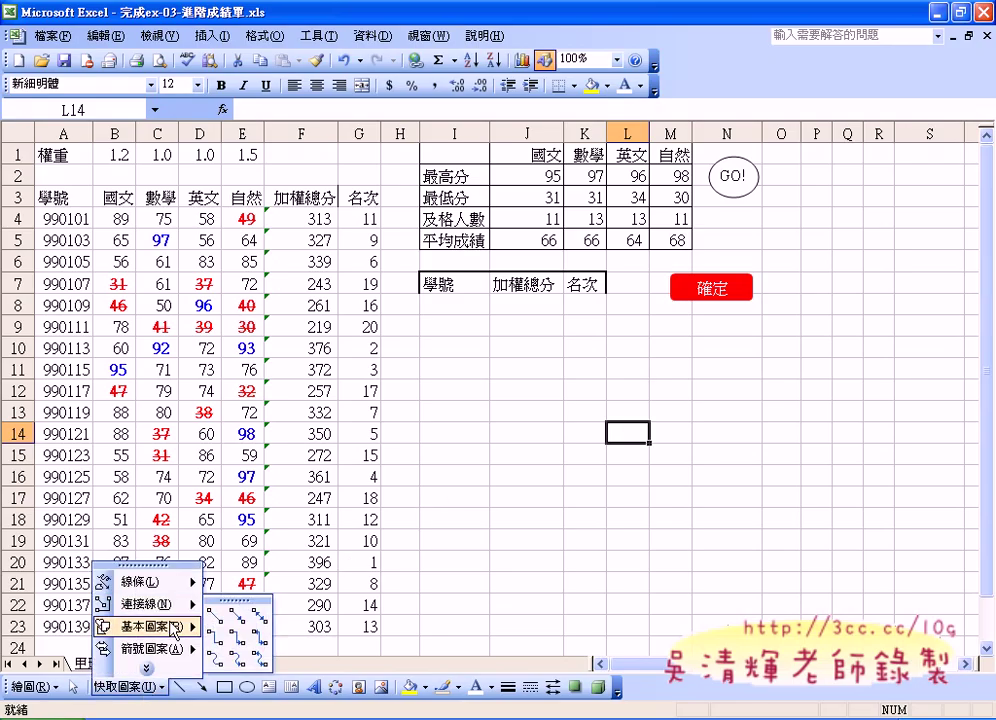
pyautogui.click(216, 580)
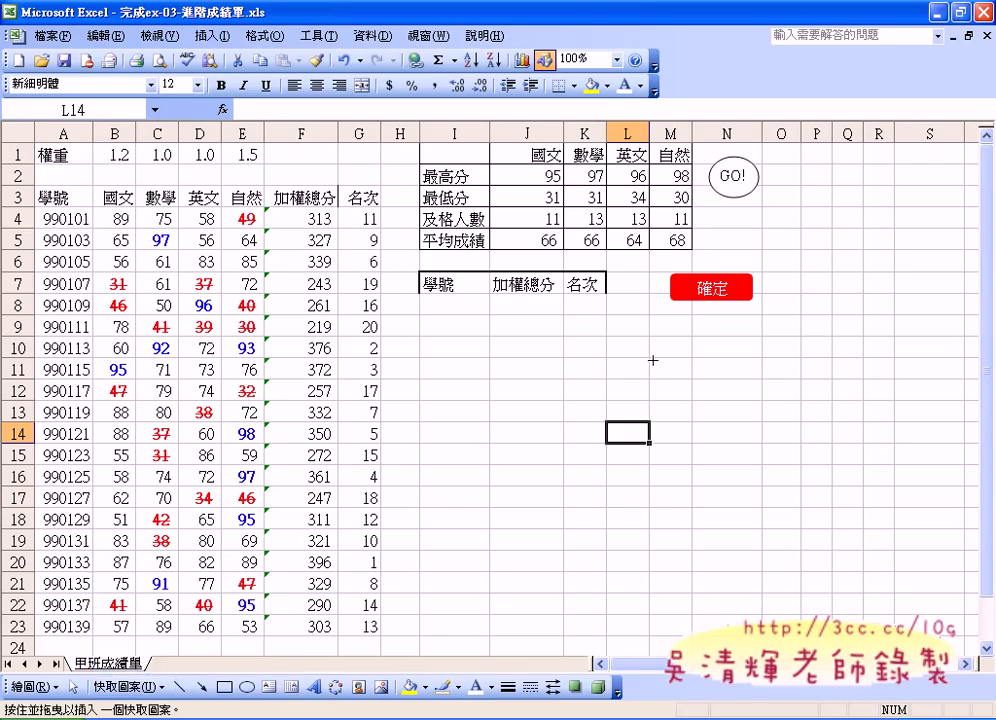
pyautogui.moveTo(675, 313); pyautogui.dragTo(754, 339)
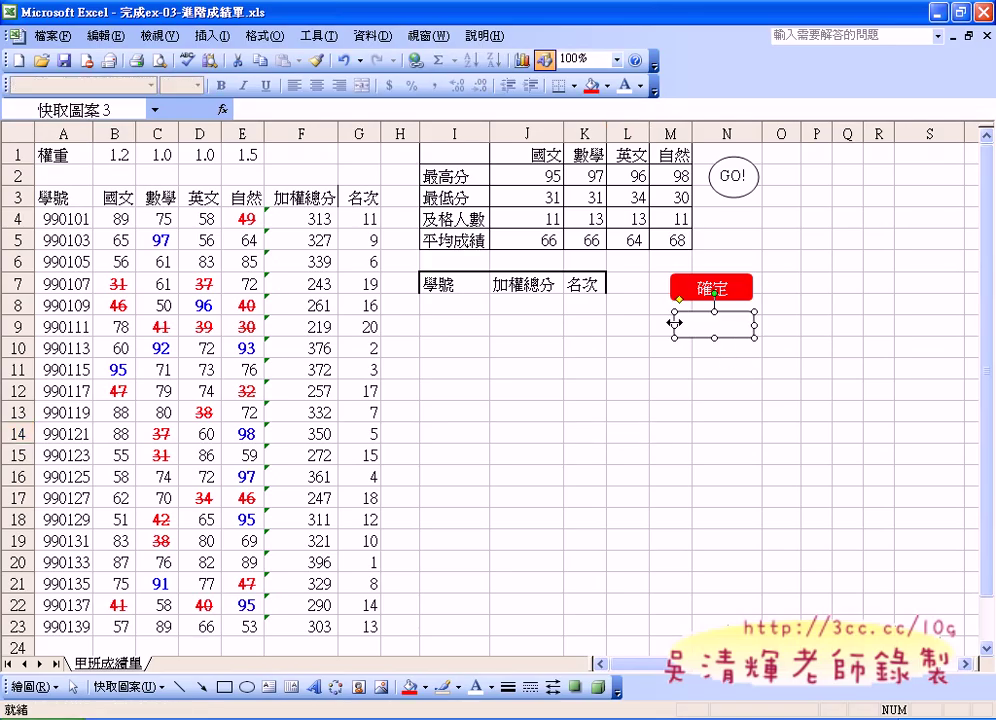
pyautogui.moveTo(677, 325); pyautogui.dragTo(672, 325)
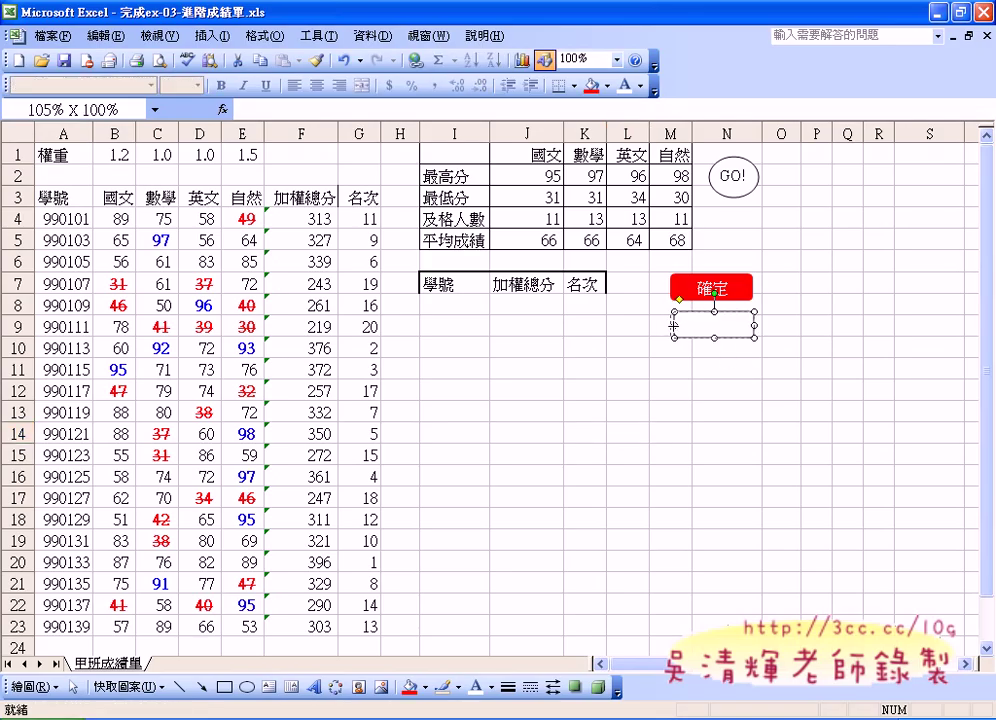
# Fill the new shape yellow and remove its outline
pyautogui.click(427, 687)
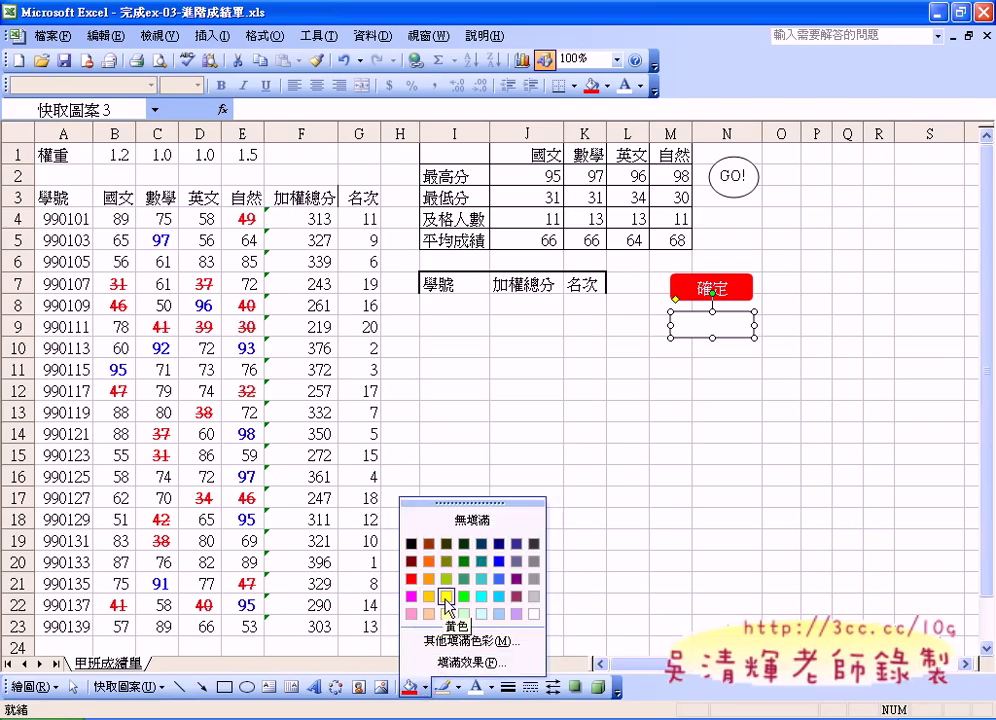
pyautogui.click(446, 598)
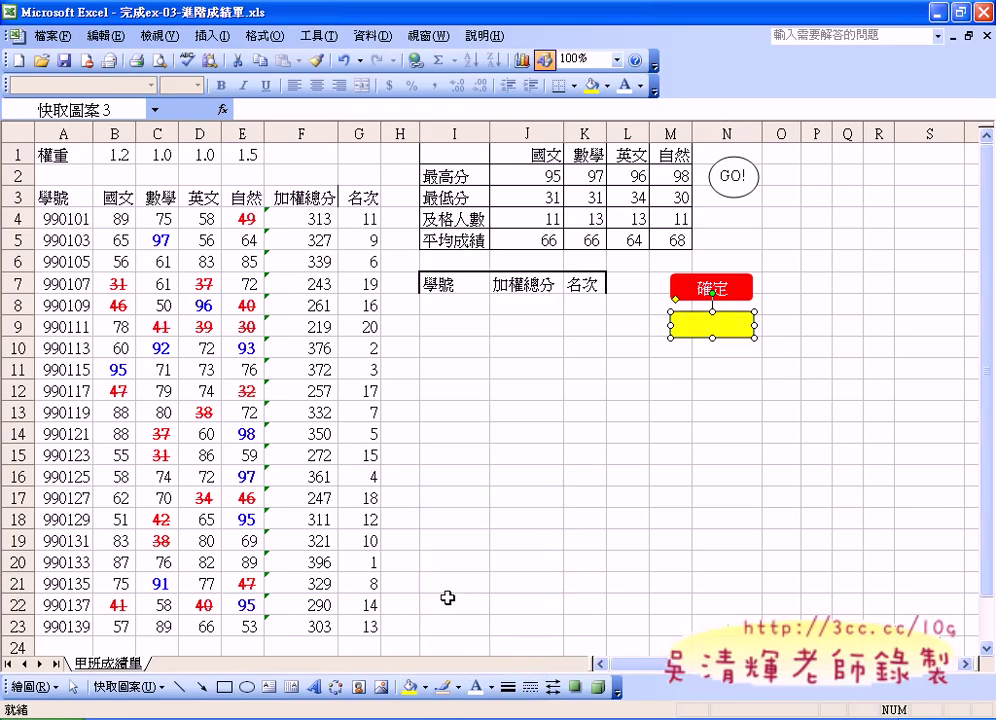
pyautogui.click(463, 692)
pyautogui.click(508, 492)
# Add centred black 清除 text to the yellow shape
pyautogui.rightClick(702, 323)
pyautogui.click(760, 429)
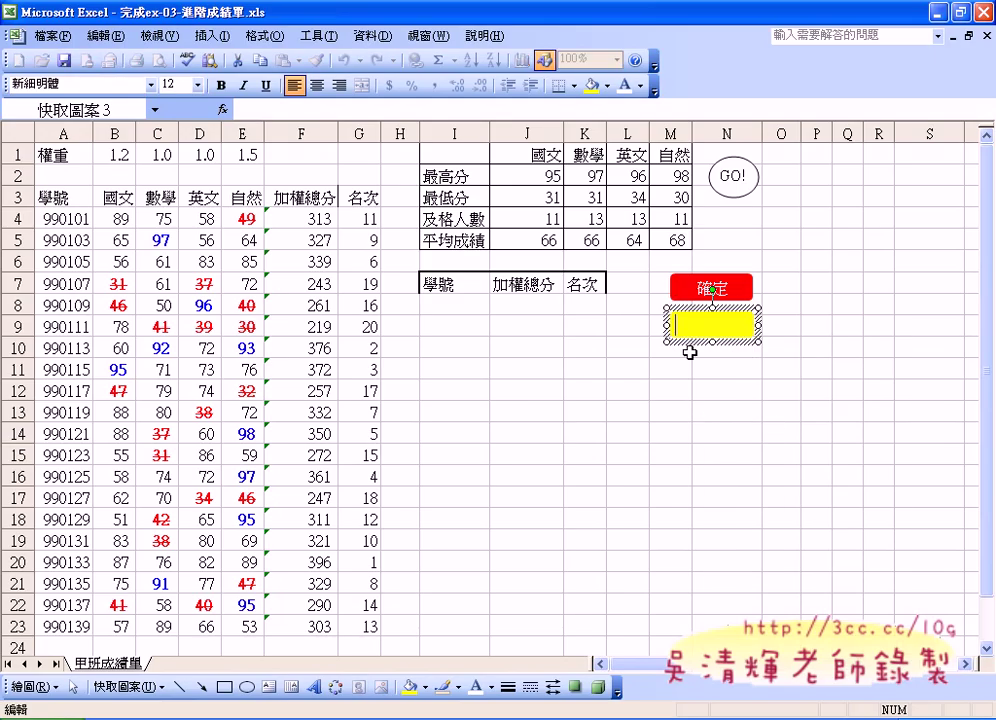
pyautogui.click(316, 85)
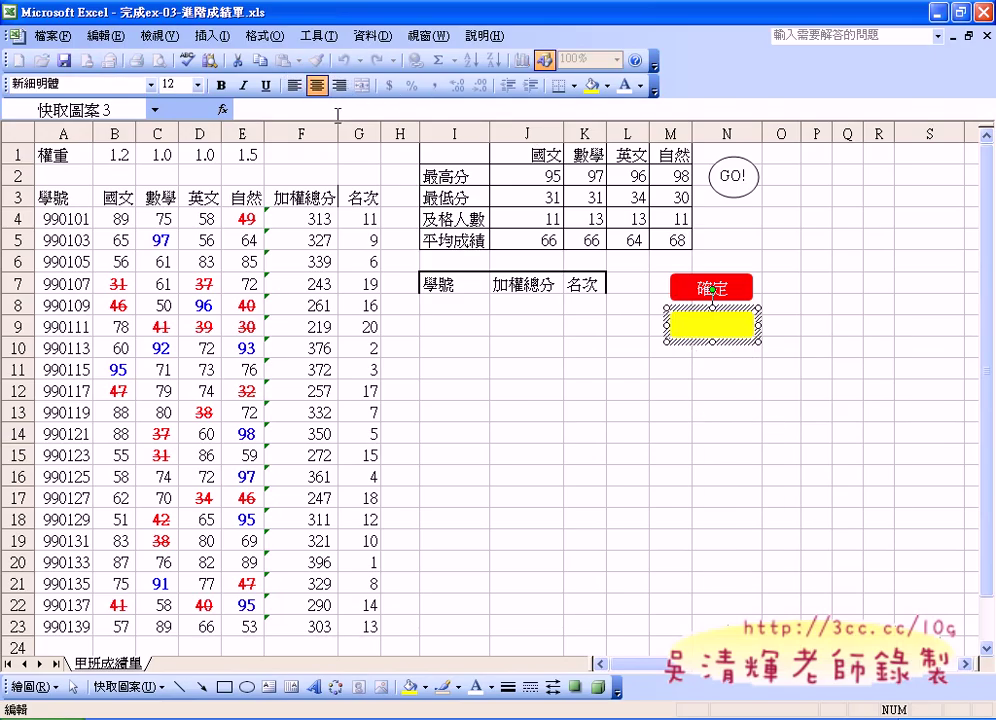
pyautogui.write('清')
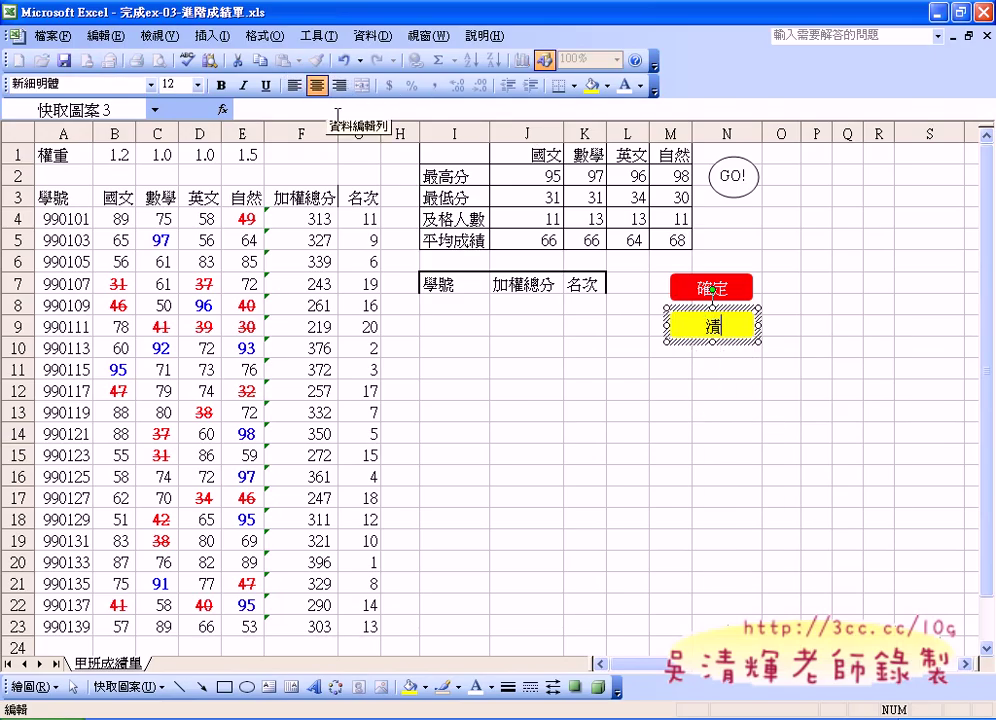
pyautogui.write('除')
pyautogui.moveTo(734, 325); pyautogui.dragTo(697, 325)
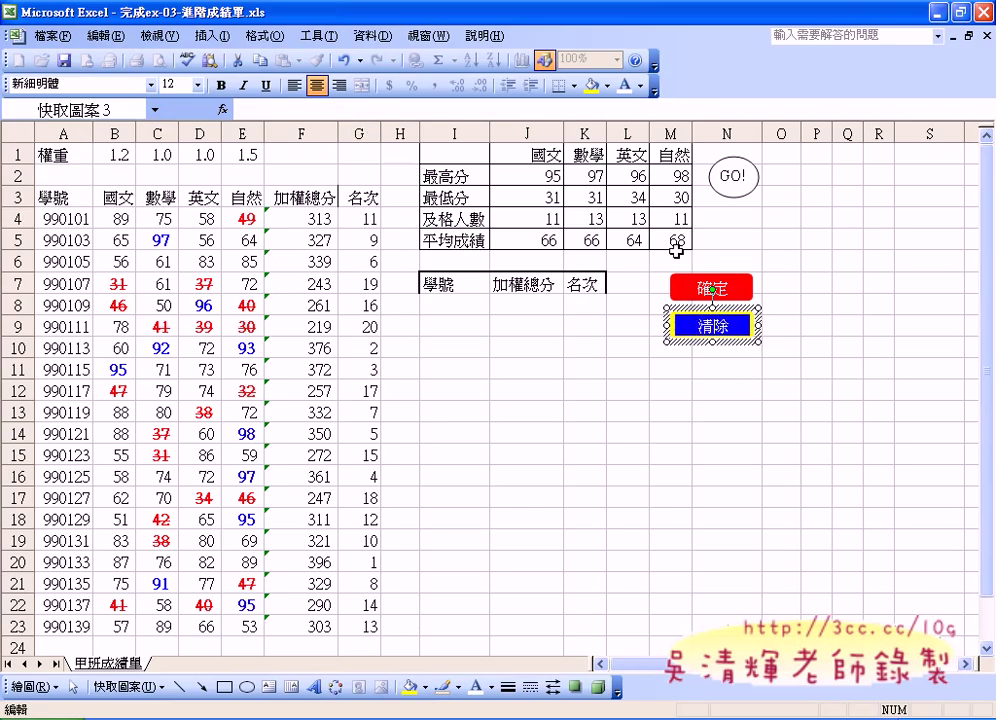
pyautogui.click(642, 86)
pyautogui.click(640, 87)
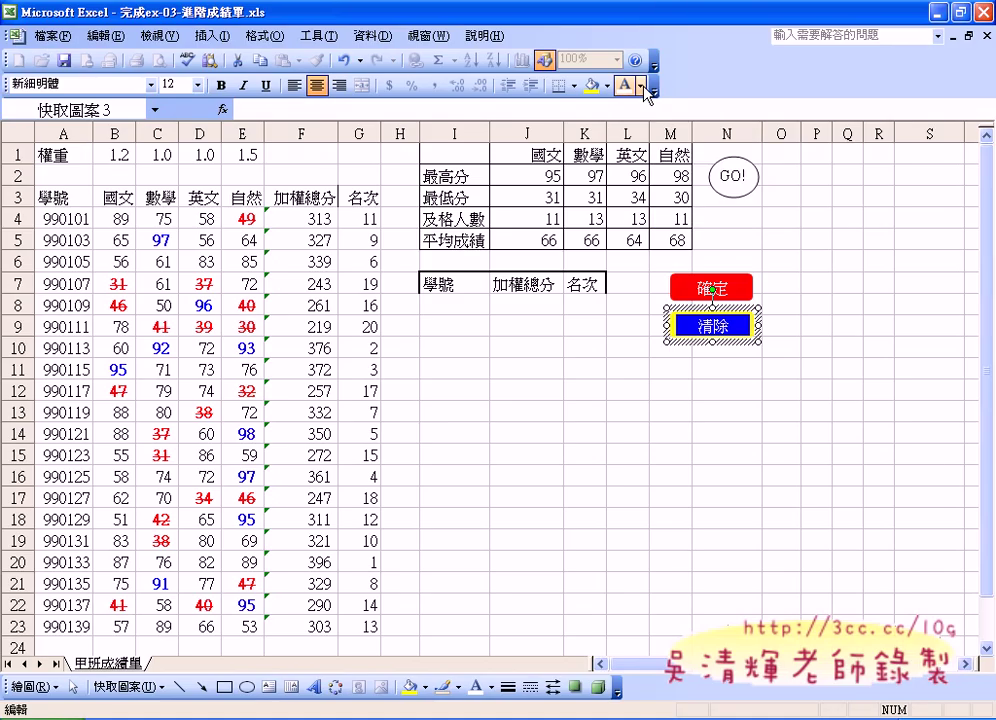
pyautogui.click(640, 87)
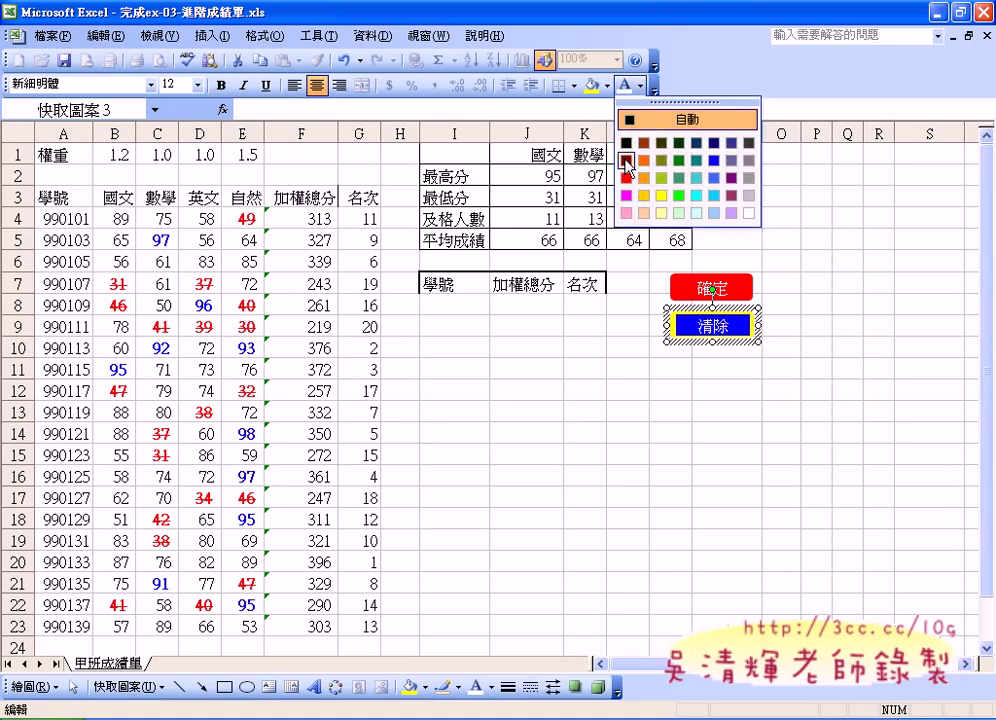
pyautogui.click(626, 148)
pyautogui.click(710, 412)
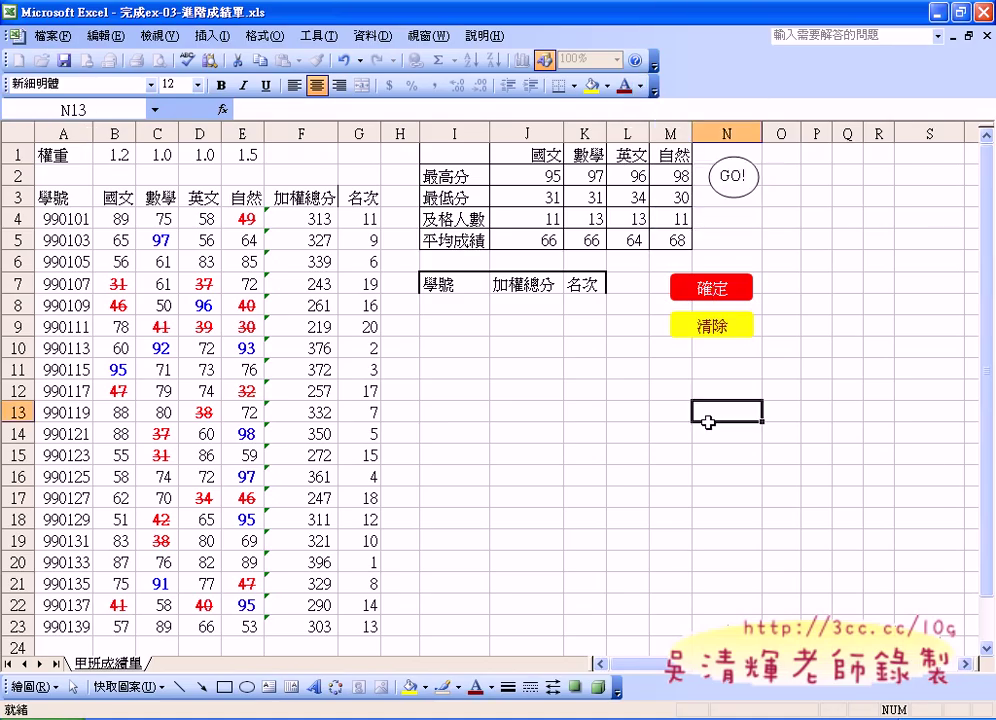
pyautogui.keyDown('ctrl'); pyautogui.click(754, 325); pyautogui.keyUp('ctrl')
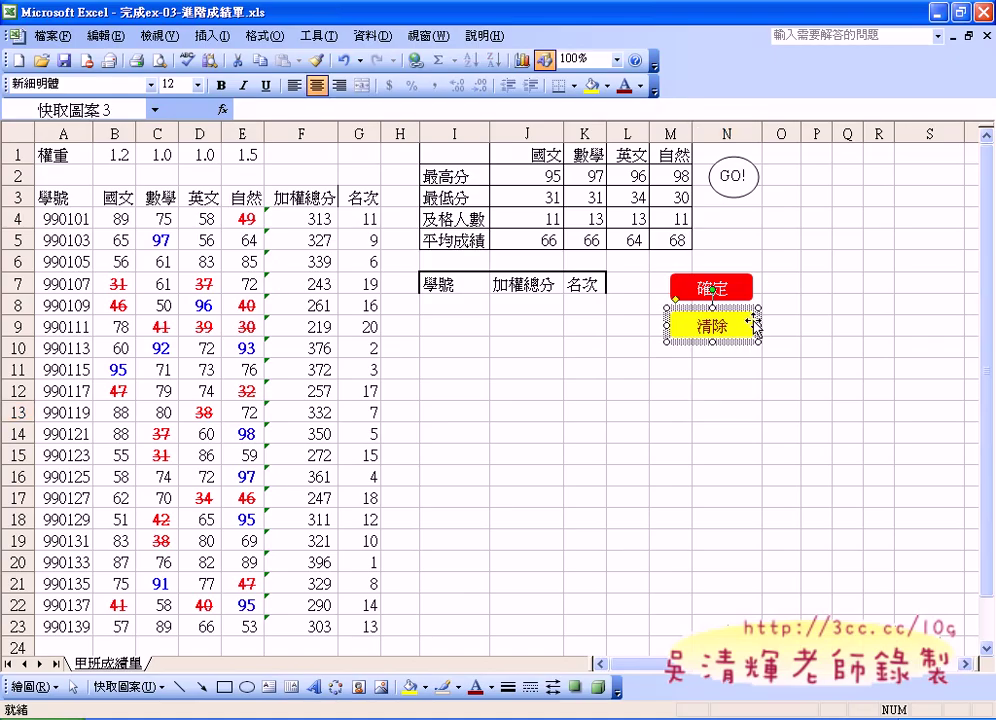
# Assign Macro3 to the yellow 清除 shape through 指定巨集
pyautogui.rightClick(756, 318)
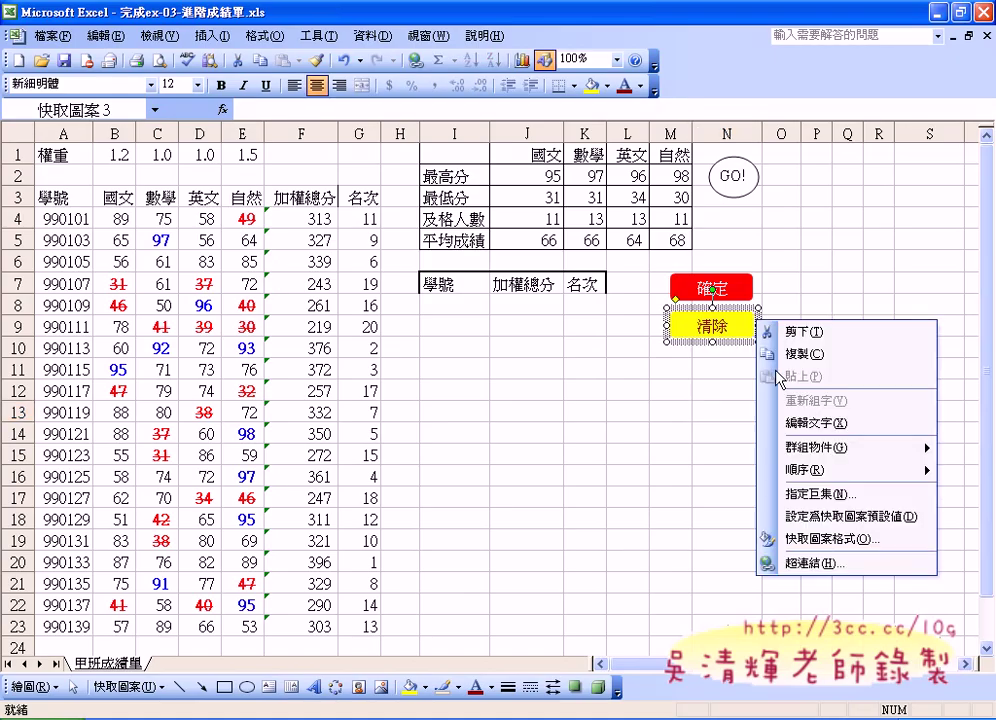
pyautogui.click(745, 553)
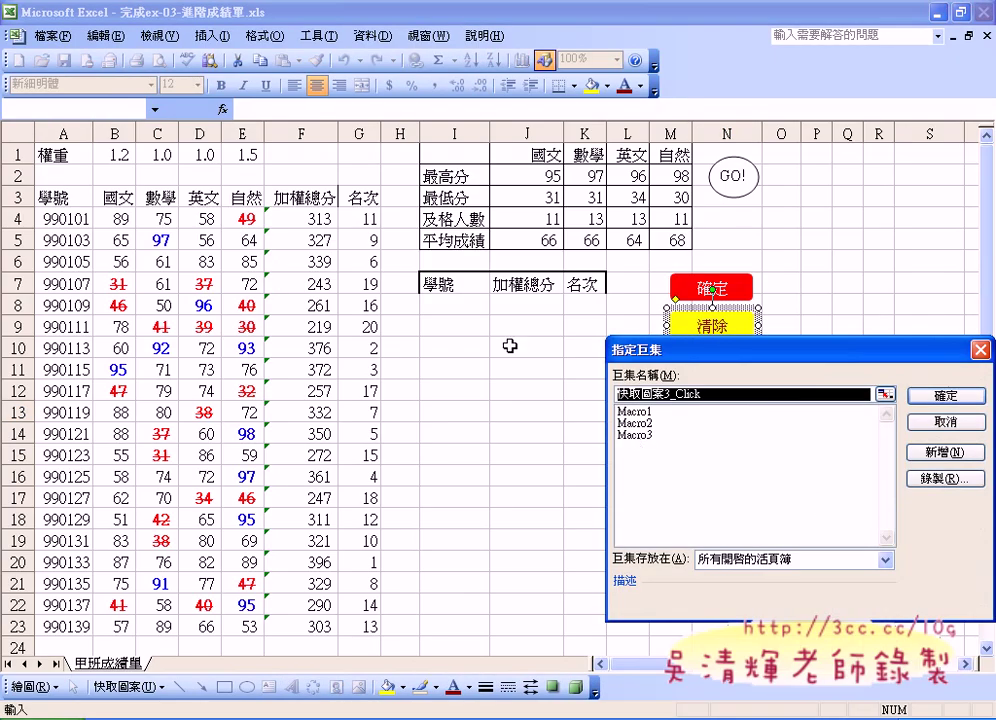
pyautogui.click(650, 436)
pyautogui.click(960, 393)
pyautogui.click(747, 432)
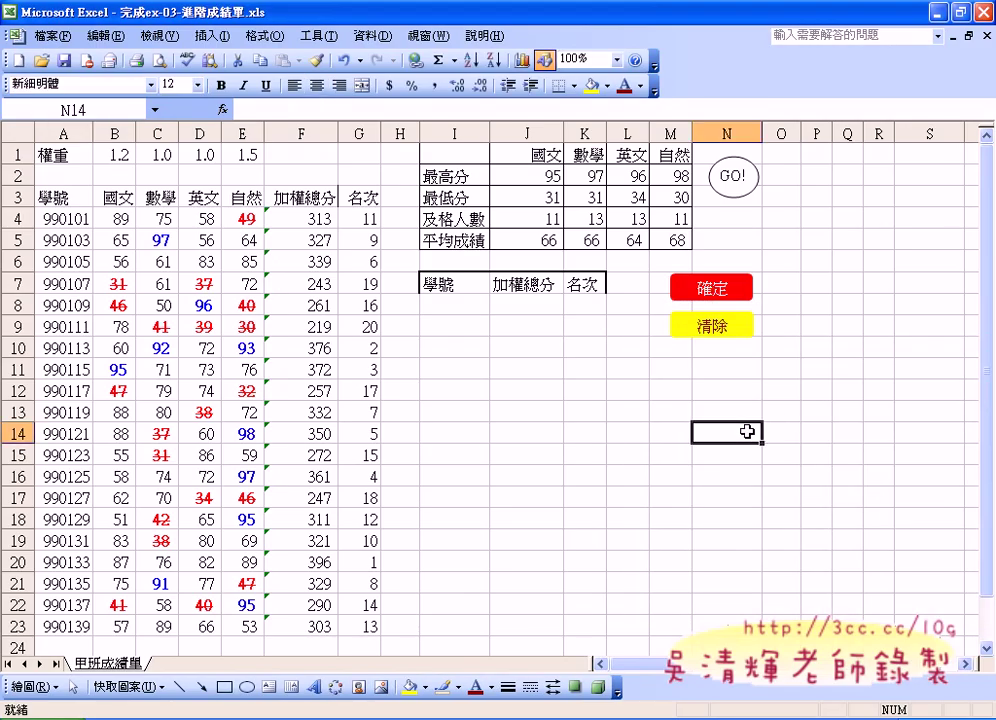
# Test by alternately filling the top-five table with 確定 and emptying it with 清除
pyautogui.click(710, 287)
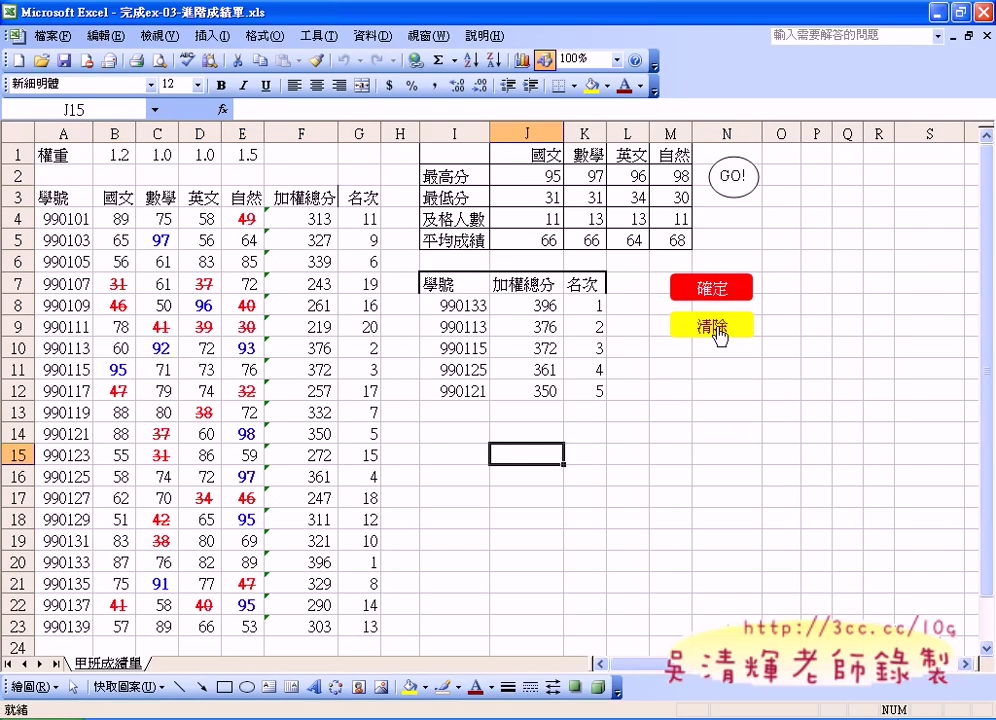
pyautogui.click(718, 330)
pyautogui.click(710, 290)
pyautogui.click(718, 330)
pyautogui.click(712, 290)
pyautogui.click(723, 330)
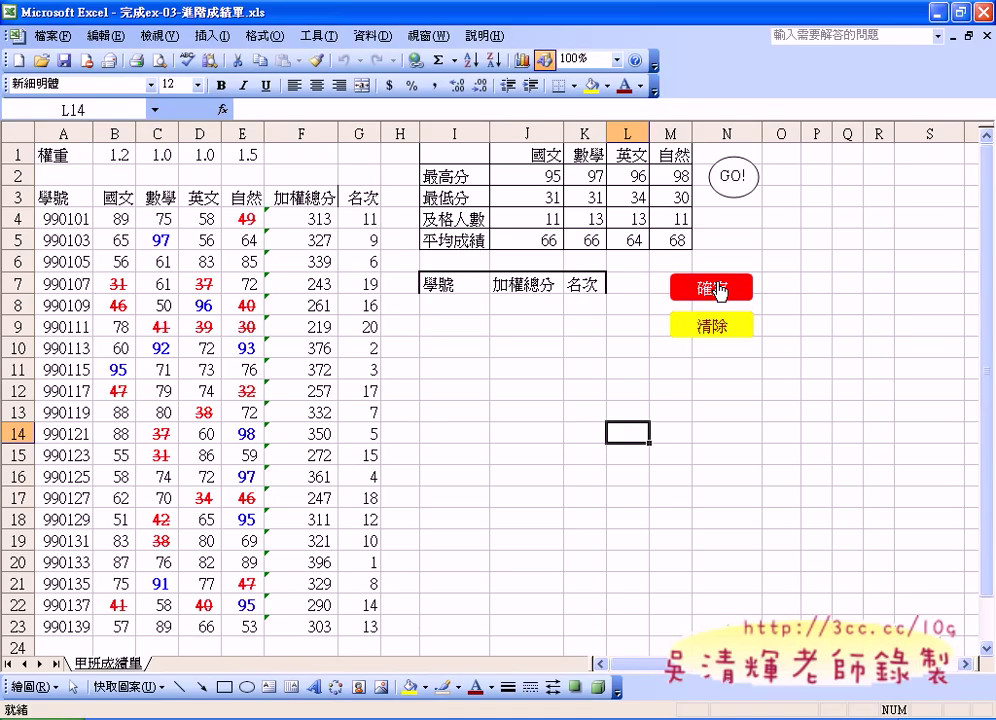
pyautogui.click(720, 291)
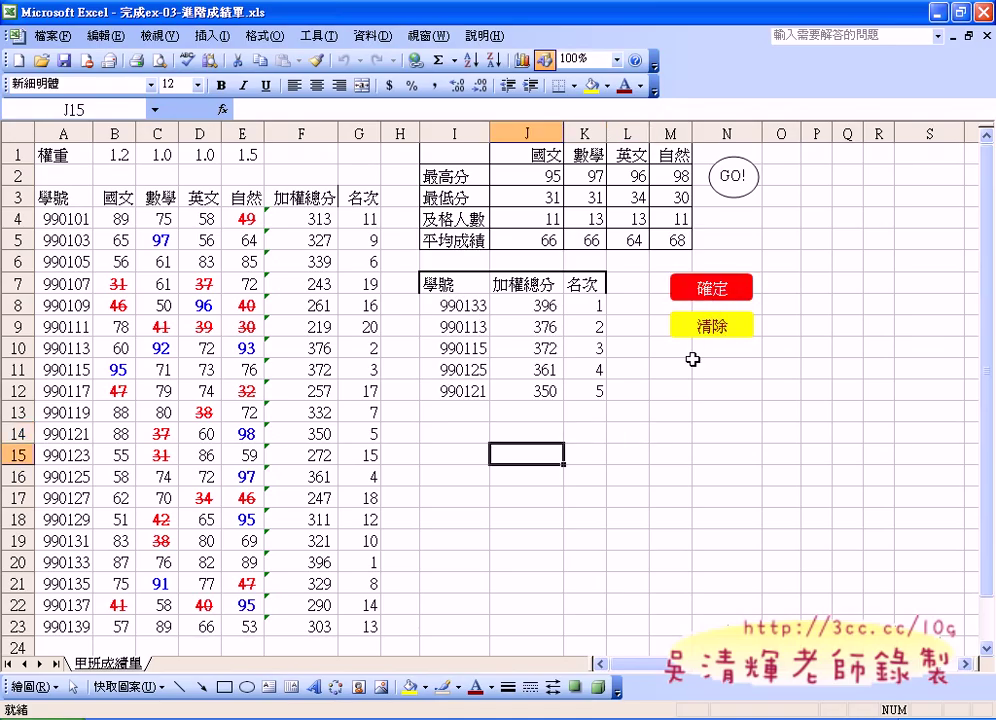
pyautogui.click(736, 333)
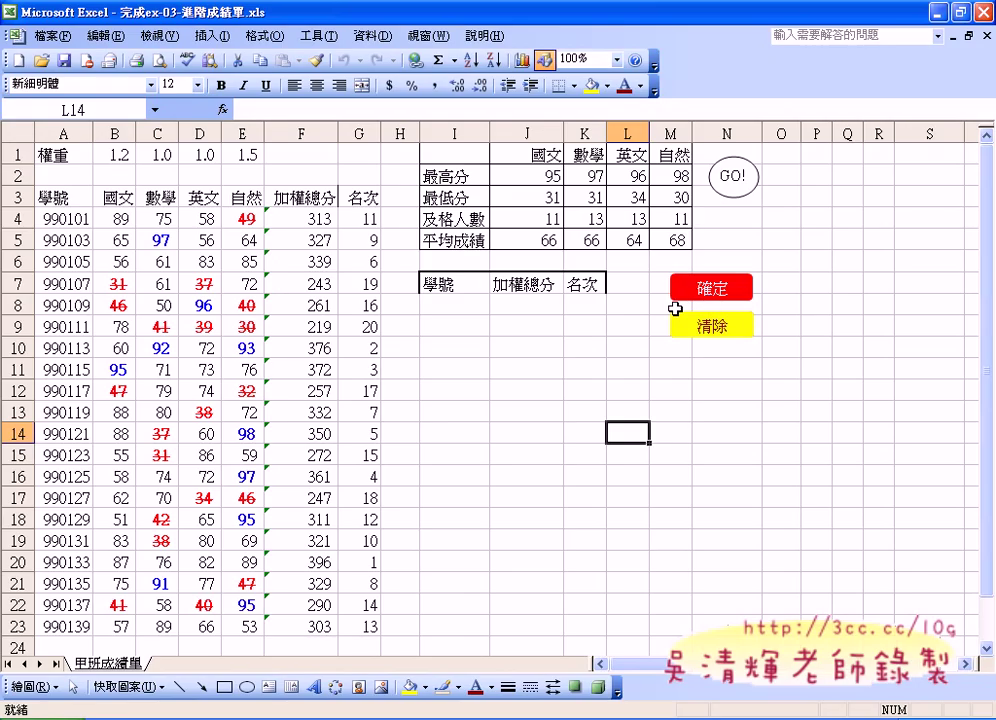
# Draw a smiley face AutoShape from 基本圖案 just below the 清除 shape
pyautogui.click(148, 688)
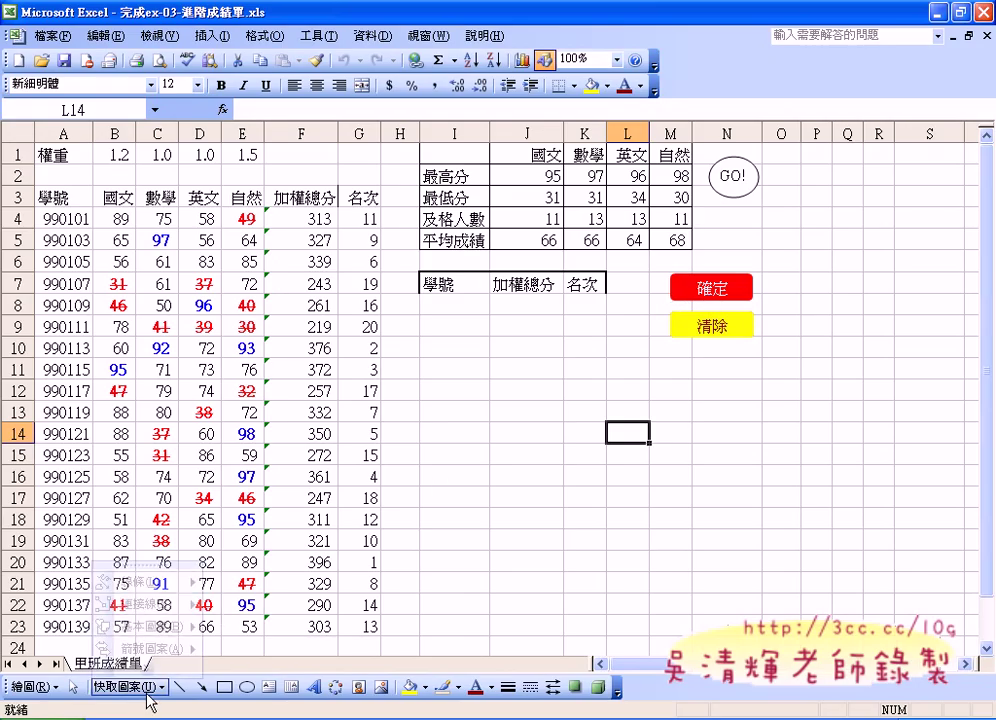
pyautogui.moveTo(158, 632)
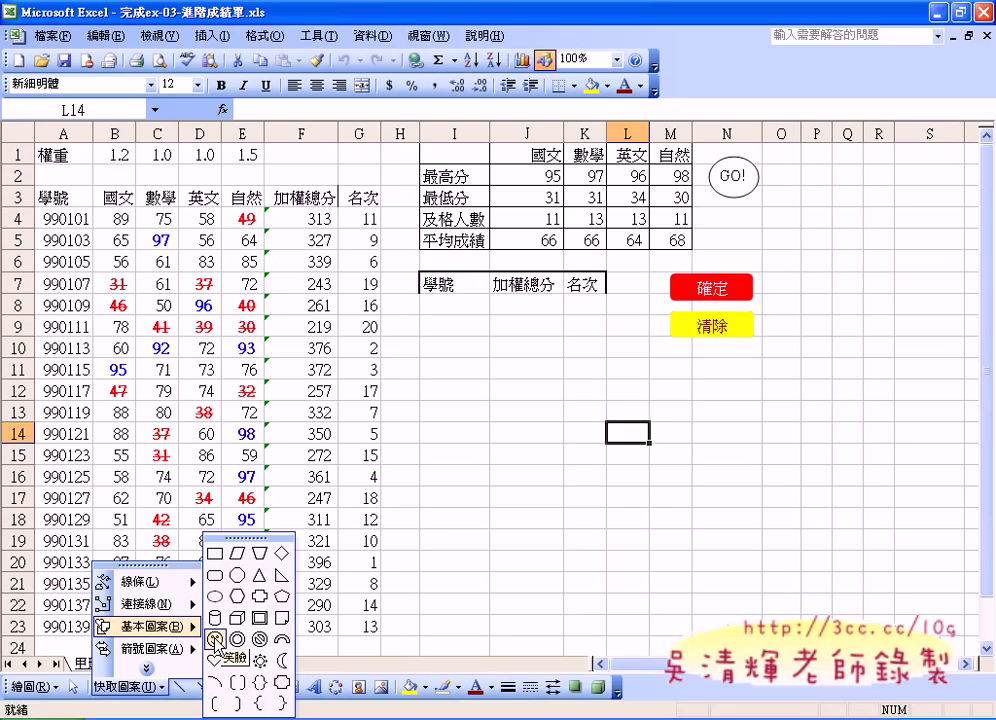
pyautogui.click(216, 641)
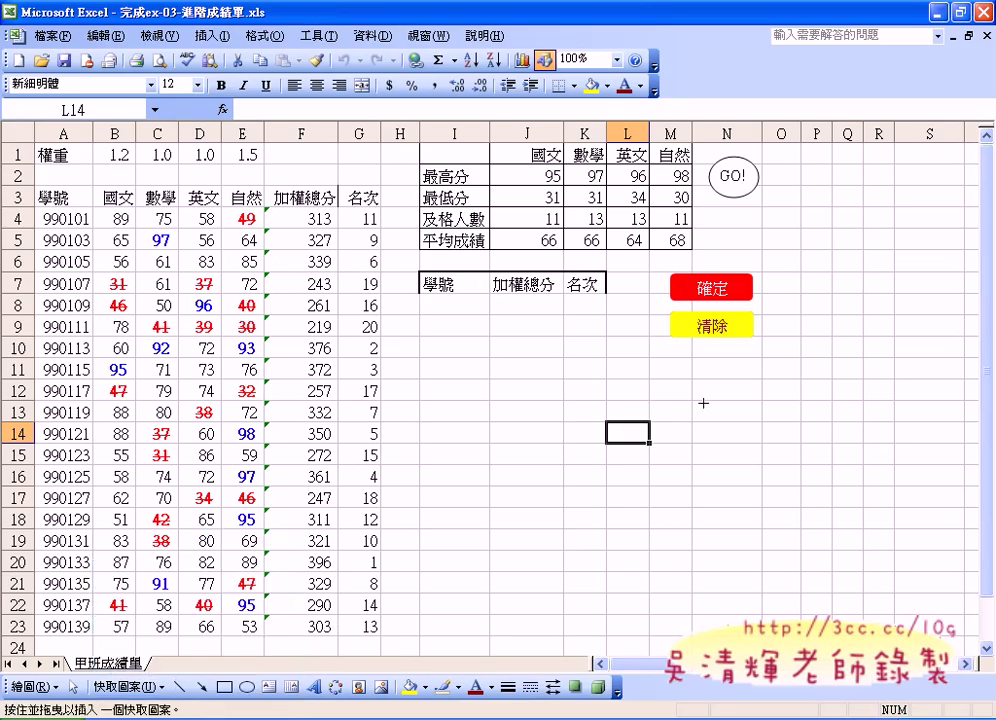
pyautogui.moveTo(693, 383); pyautogui.dragTo(730, 424)
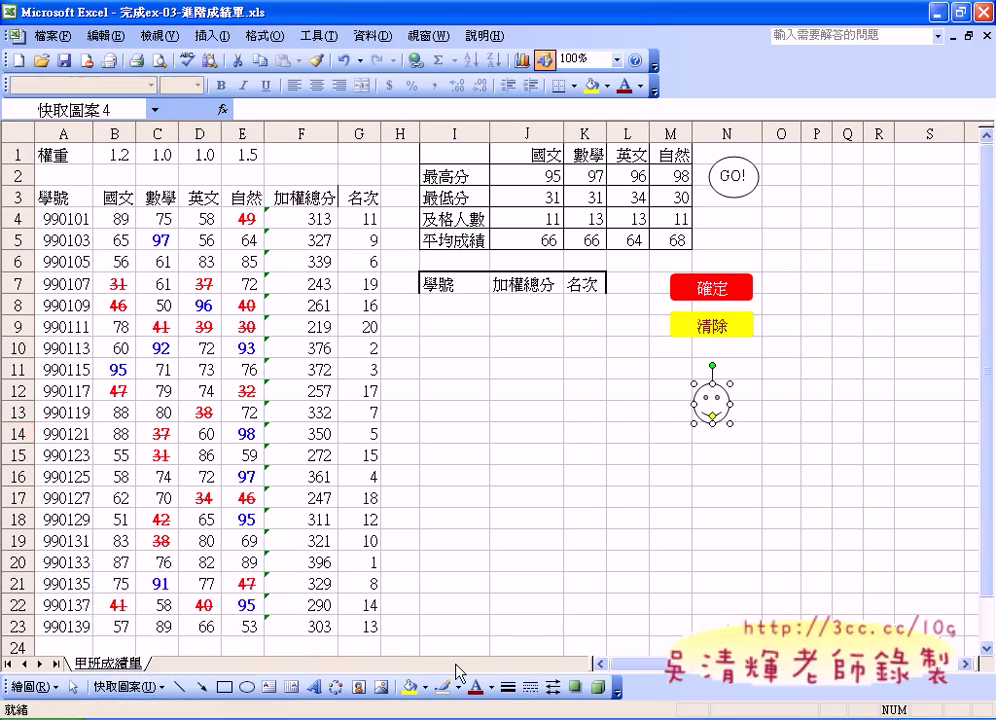
# Give the smiley face a yellow fill and a red outline
pyautogui.click(413, 688)
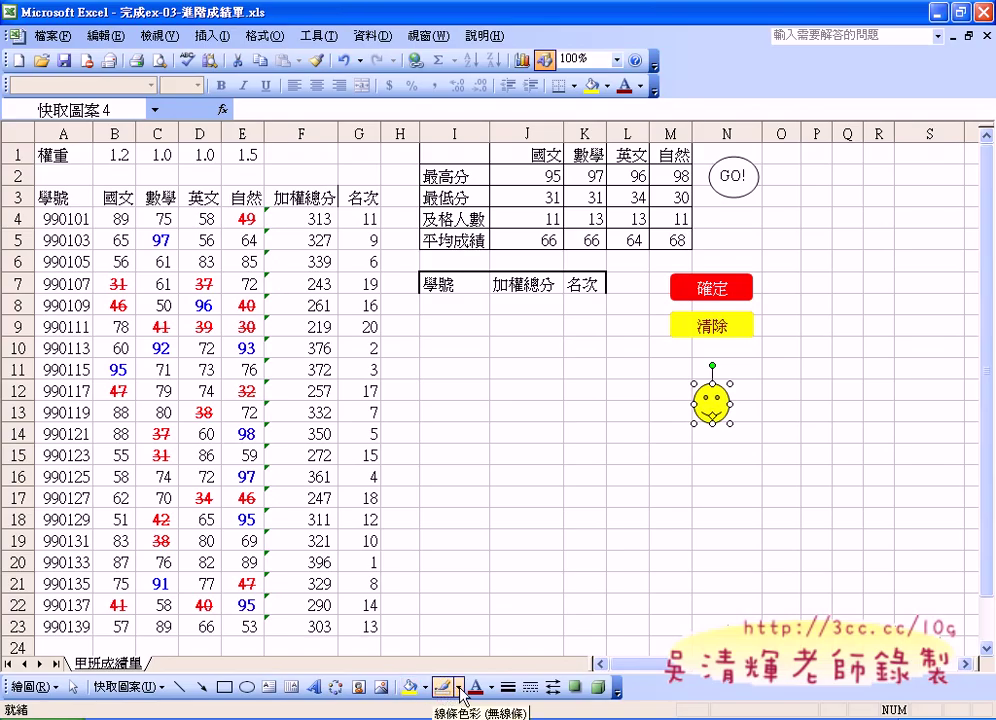
pyautogui.click(457, 688)
pyautogui.click(444, 578)
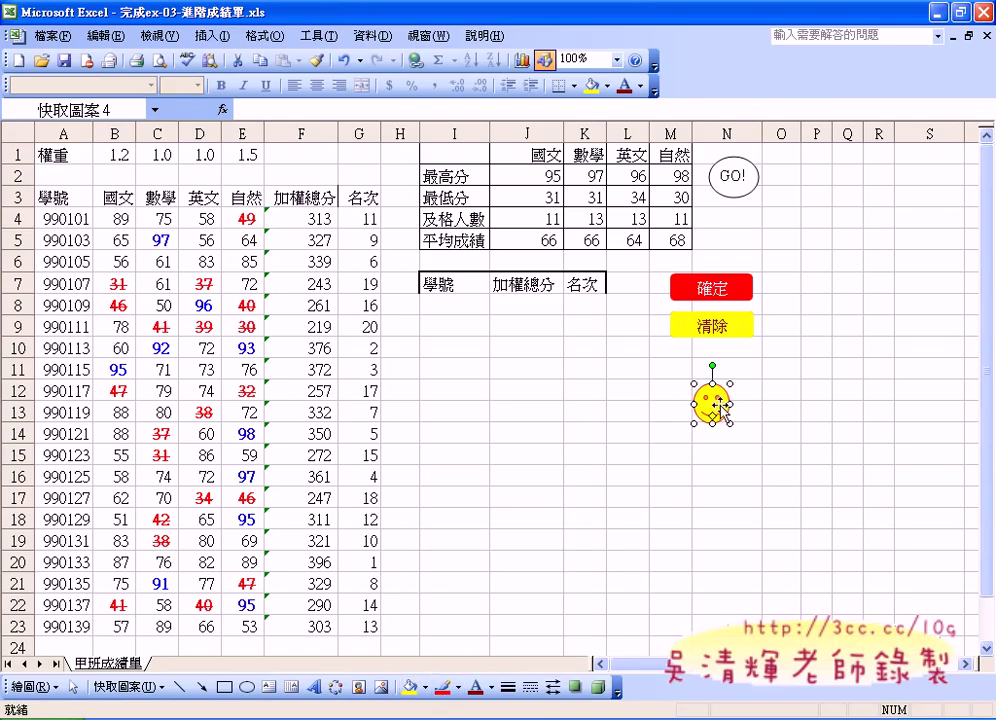
# Assign Macro2 to the smiley face, then click it to fill the top-five table
pyautogui.rightClick(713, 401)
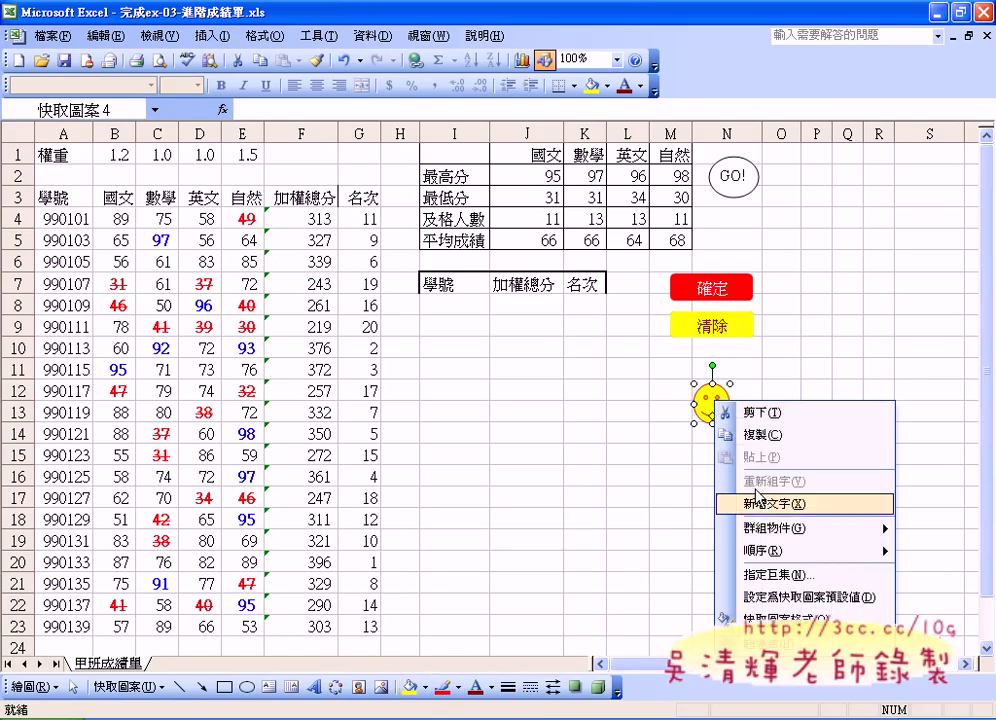
pyautogui.click(793, 576)
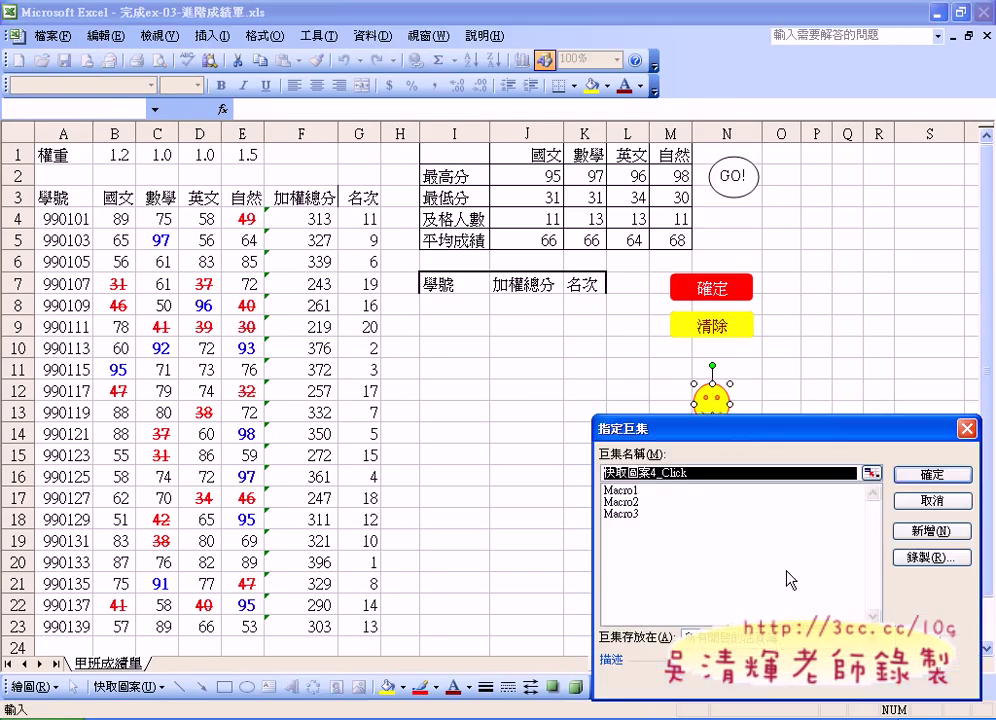
pyautogui.click(640, 502)
pyautogui.click(930, 474)
pyautogui.click(731, 481)
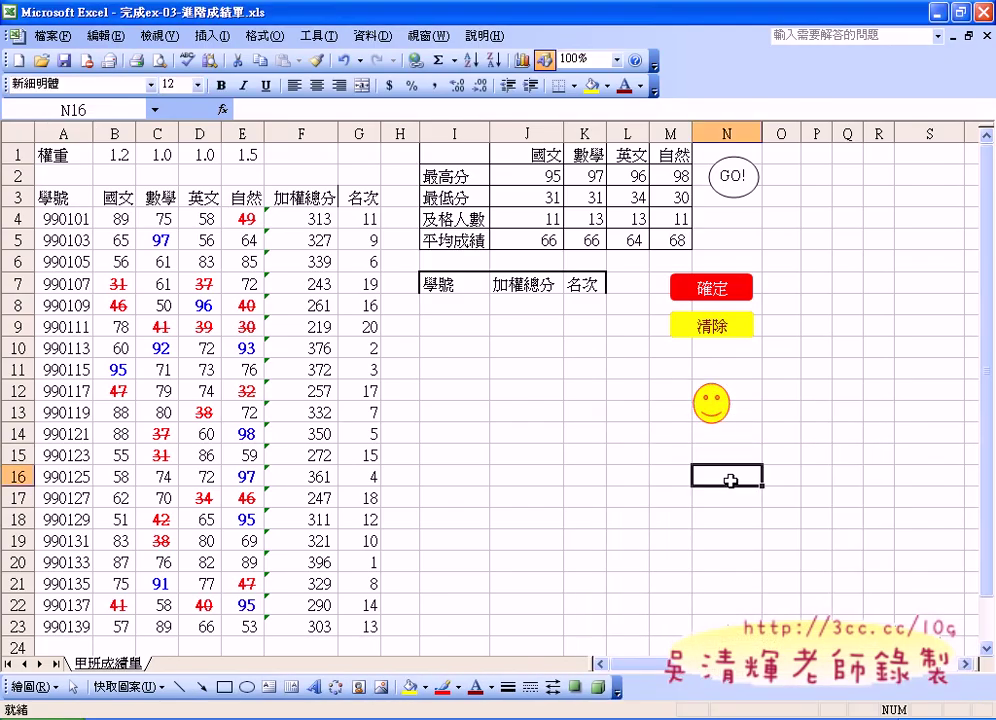
pyautogui.click(708, 408)
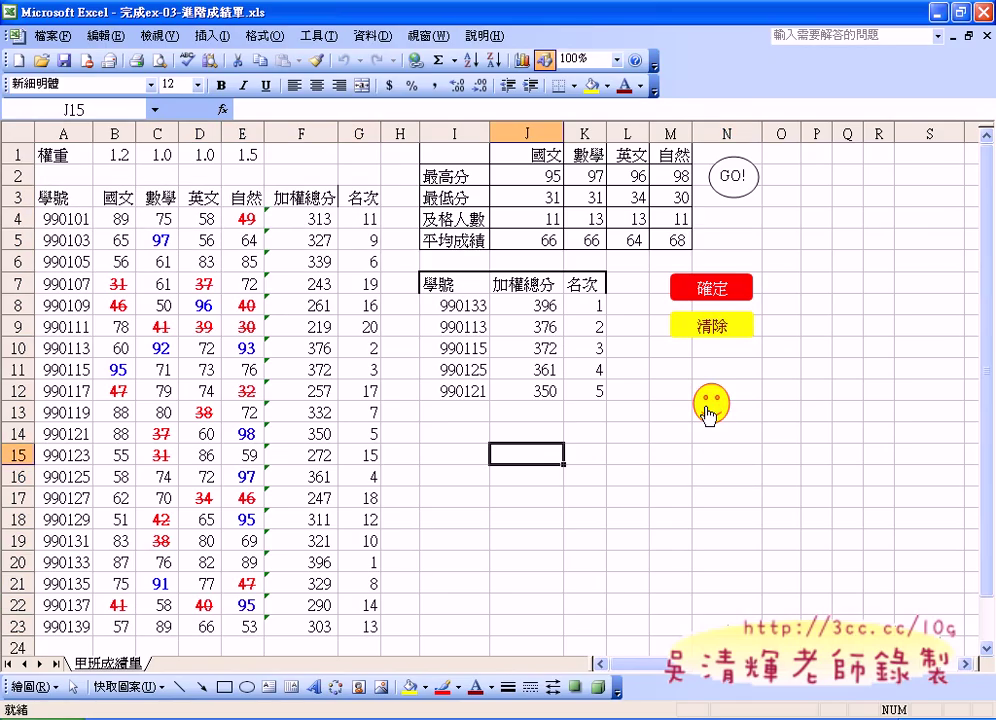